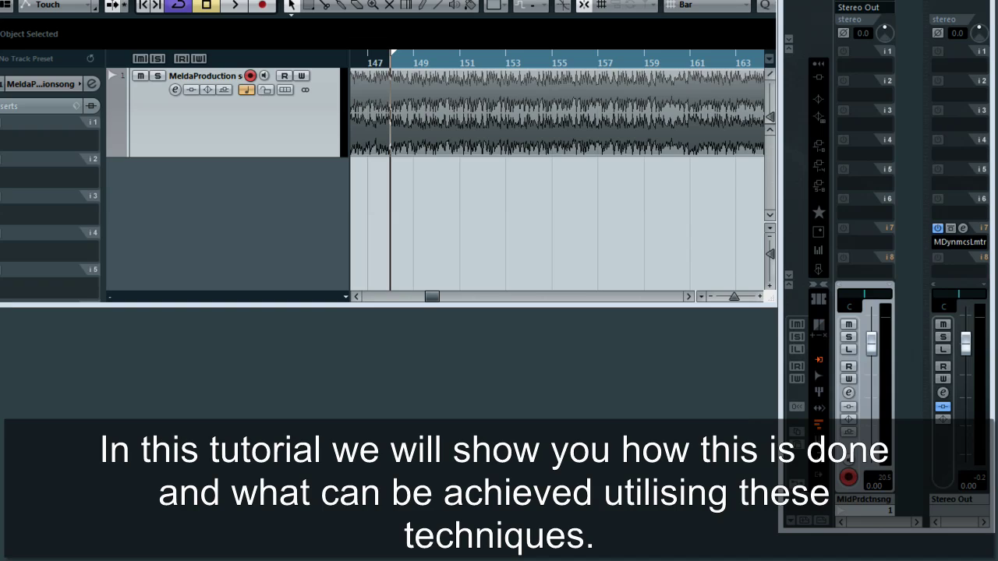
Insert MEqualizer into insert slot 3 of the song track's channel and open its editor.
click(871, 131)
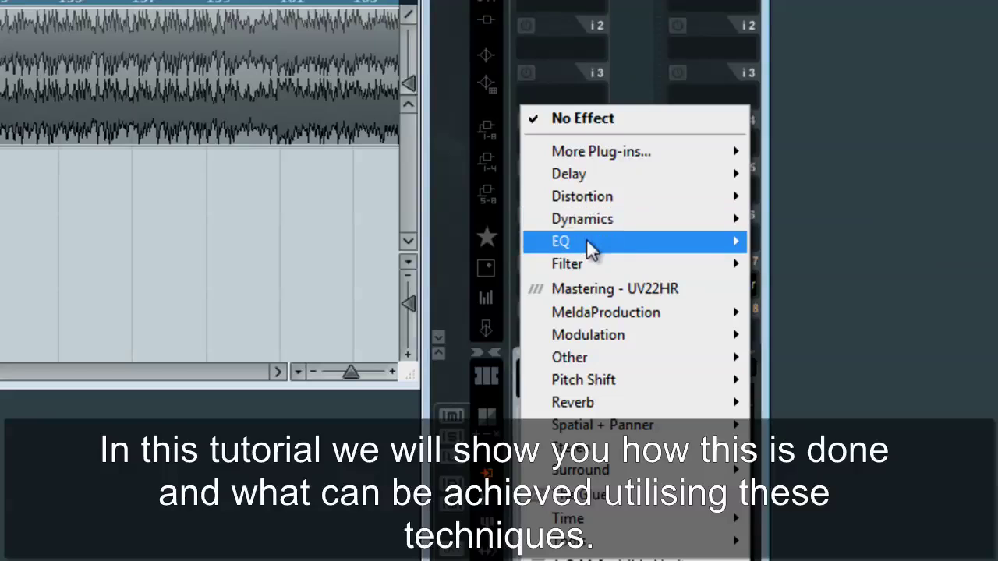
mouse_move(617, 242)
click(850, 399)
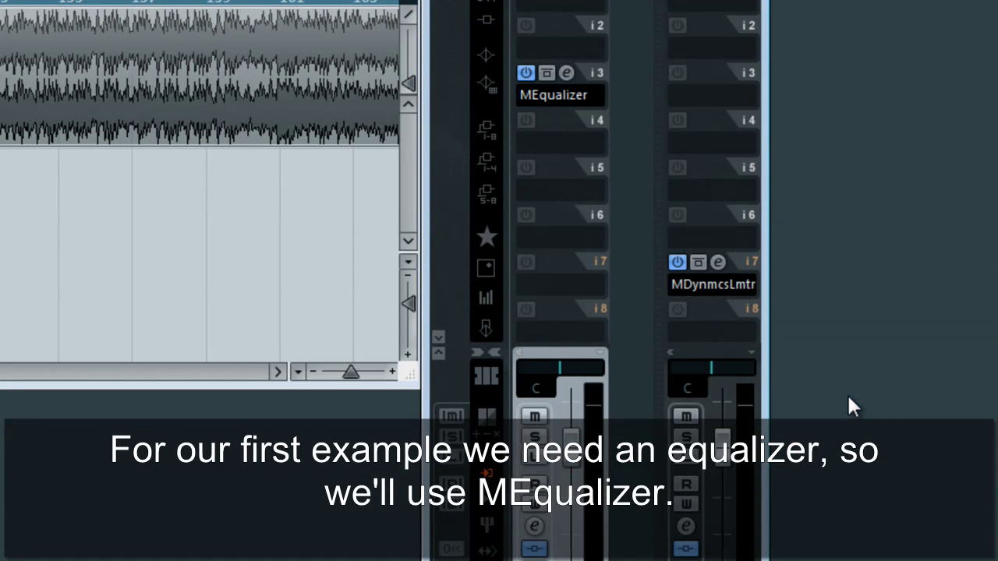
click(566, 73)
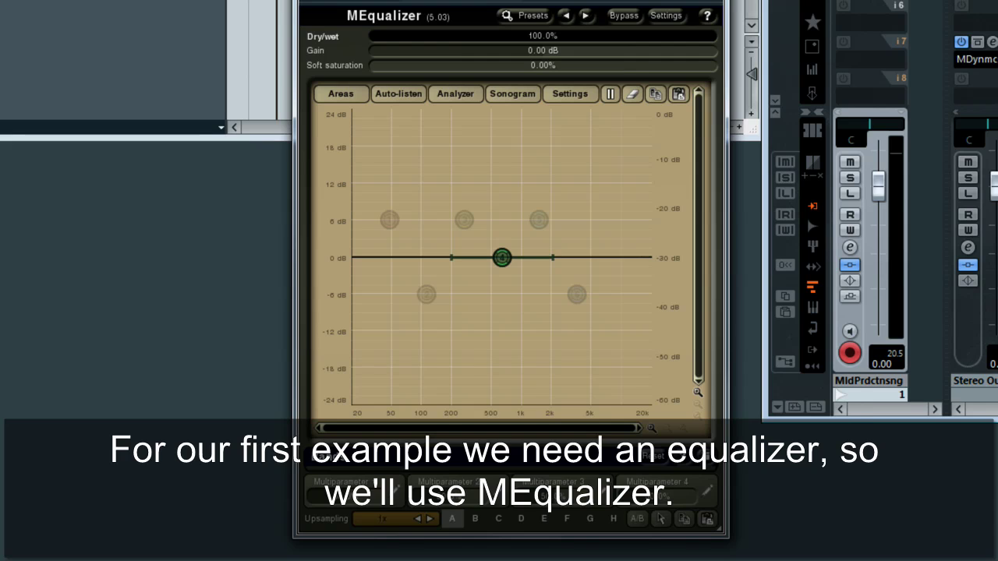
Start playback, change band 4 to a 12 dB/oct HighPass filter and move it to about 1 kHz.
key(space)
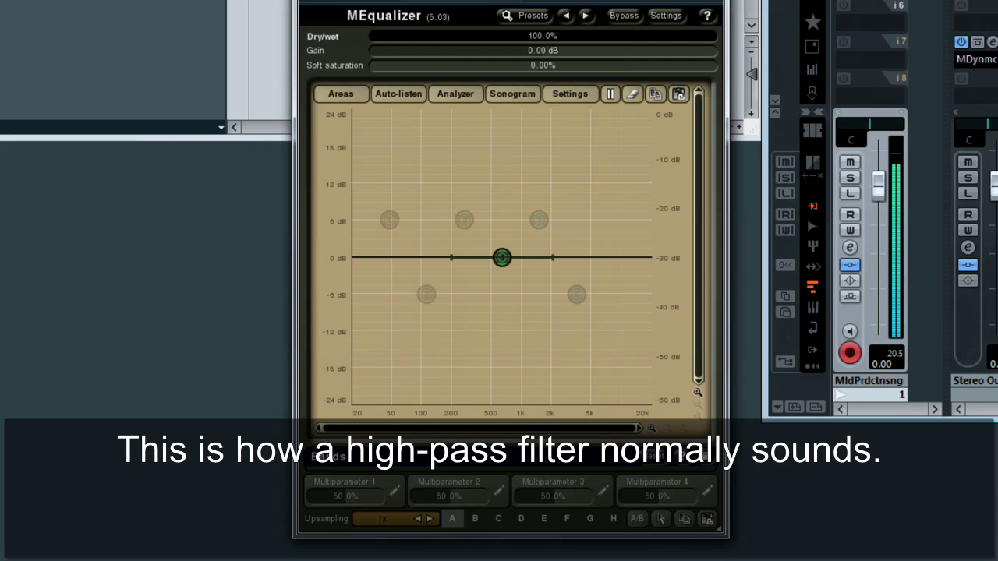
right_click(503, 259)
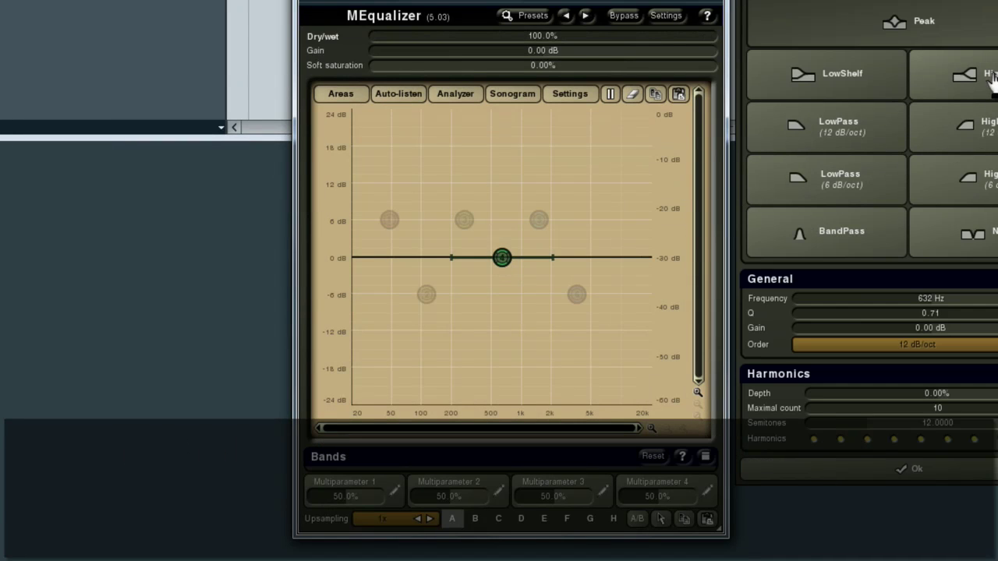
click(947, 124)
drag(506, 265, 527, 265)
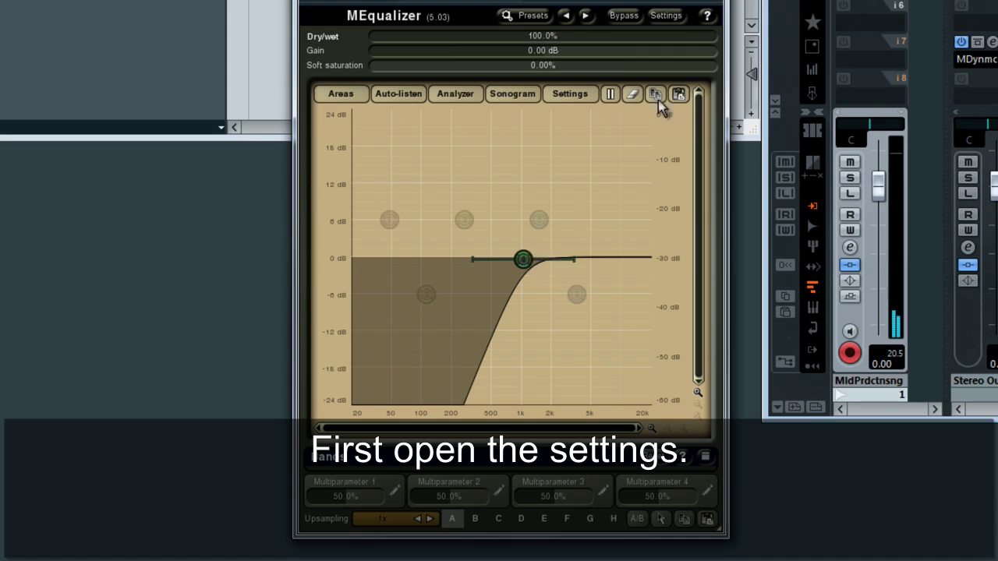
Set the channel mode to Left and sweep band 4's high-pass filter up to about 12 kHz and back to about 1.5 kHz.
click(675, 15)
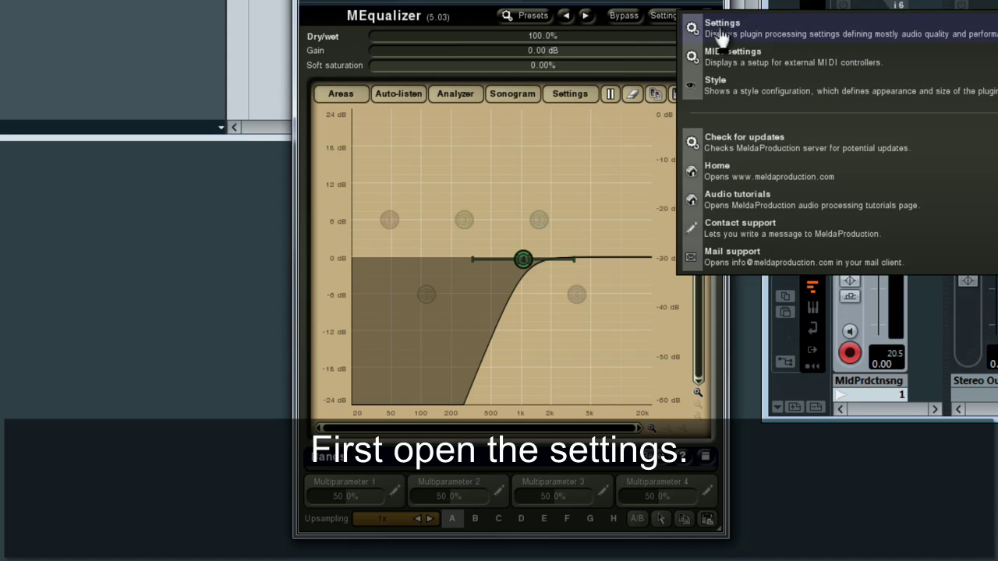
click(712, 29)
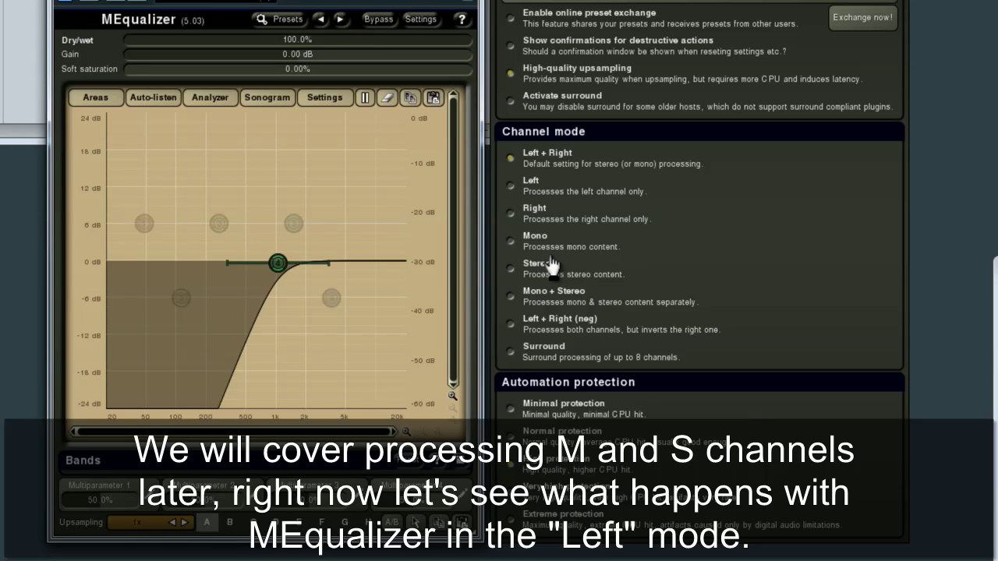
click(553, 187)
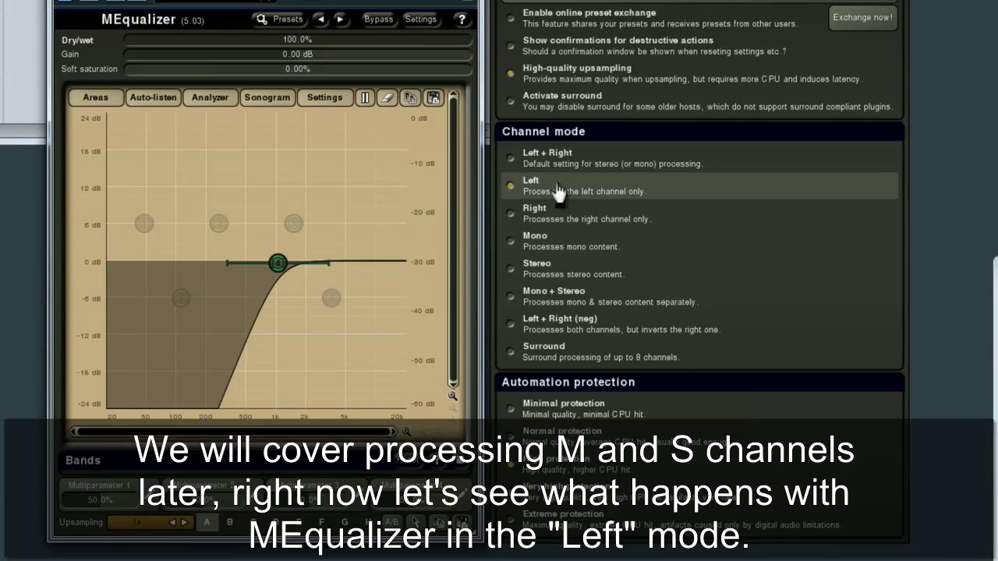
click(330, 189)
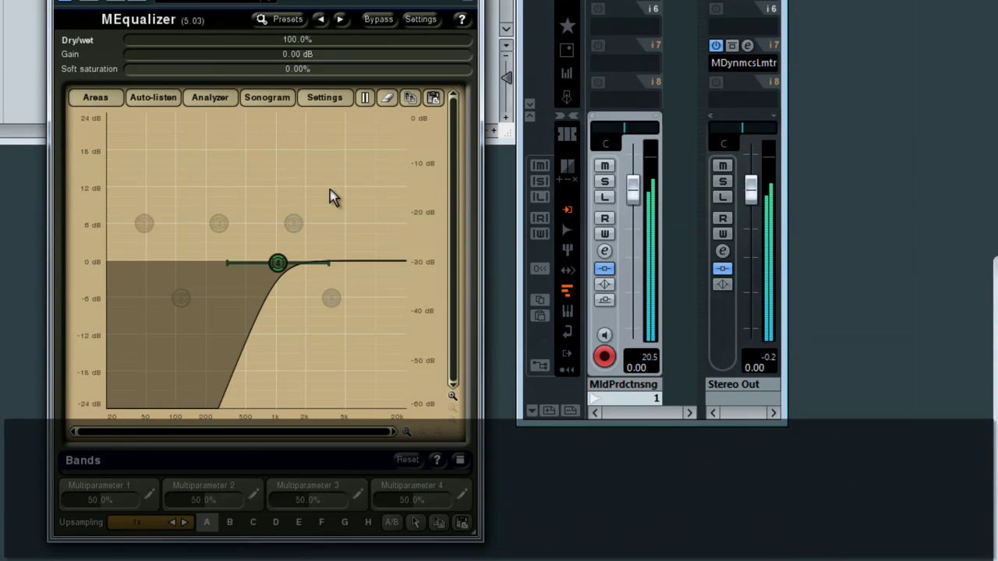
drag(279, 265, 385, 263)
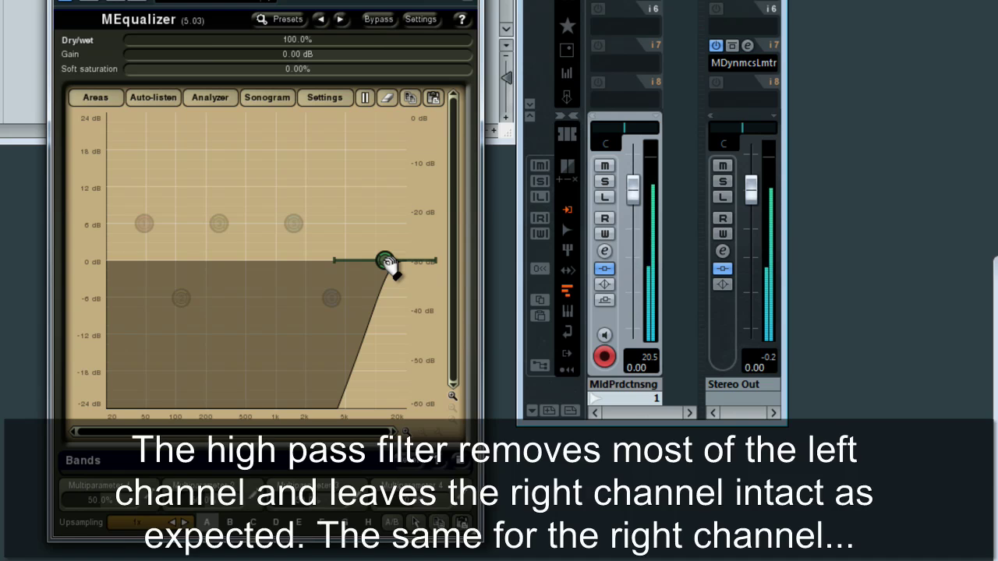
drag(387, 263, 294, 262)
Set the channel mode to Right and sweep band 4's high-pass filter, leaving it at about 1.7 kHz.
click(419, 19)
click(475, 39)
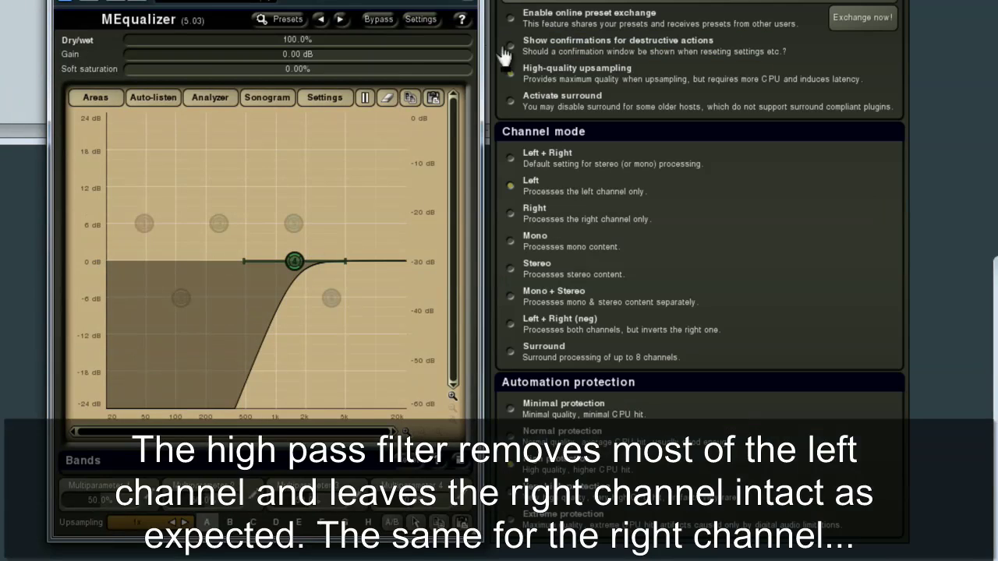
click(534, 224)
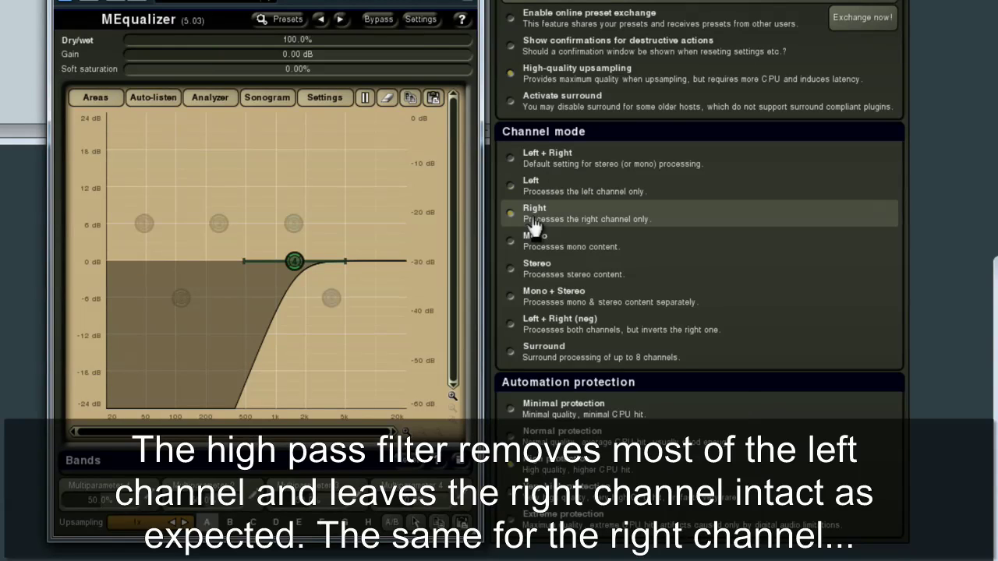
click(410, 221)
mouse_move(294, 261)
mouse_down()
mouse_move(413, 267)
mouse_move(165, 268)
mouse_move(306, 265)
mouse_up()
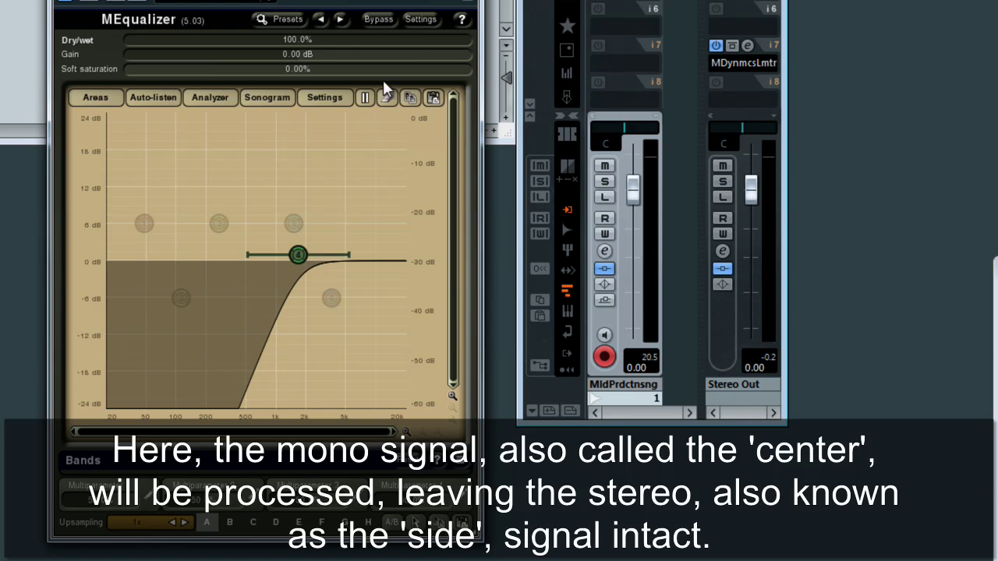
Set the channel mode to Mono and sweep band 4's high-pass filter up to 20 kHz and down to about 30 Hz.
click(420, 18)
click(467, 40)
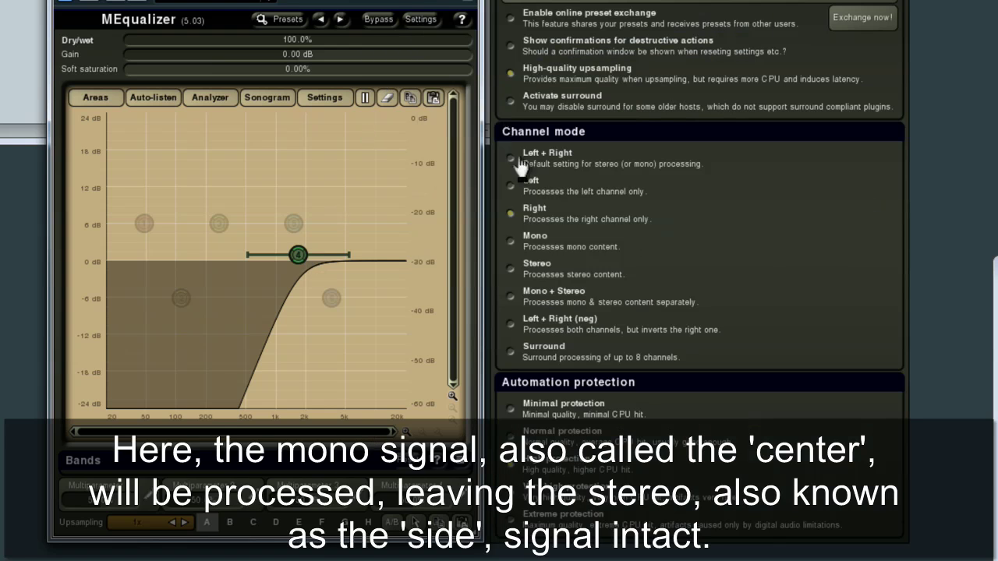
click(559, 248)
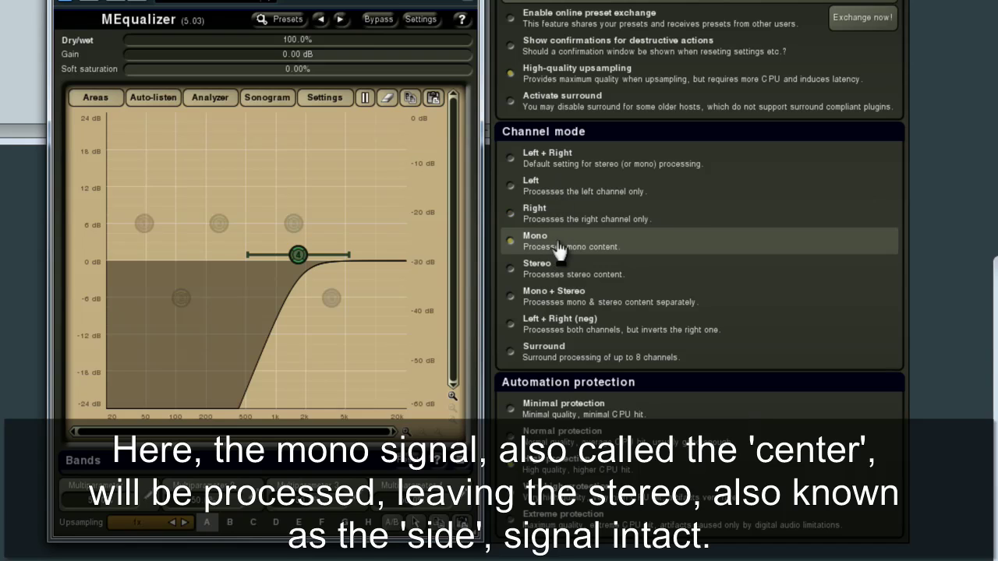
click(365, 162)
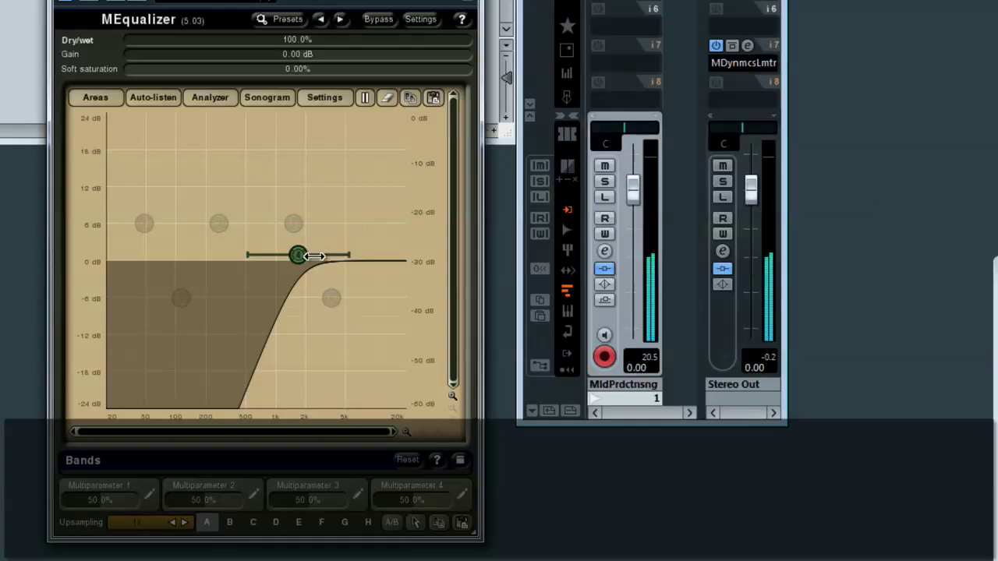
mouse_move(299, 255)
mouse_down()
mouse_move(110, 253)
mouse_move(411, 255)
mouse_up()
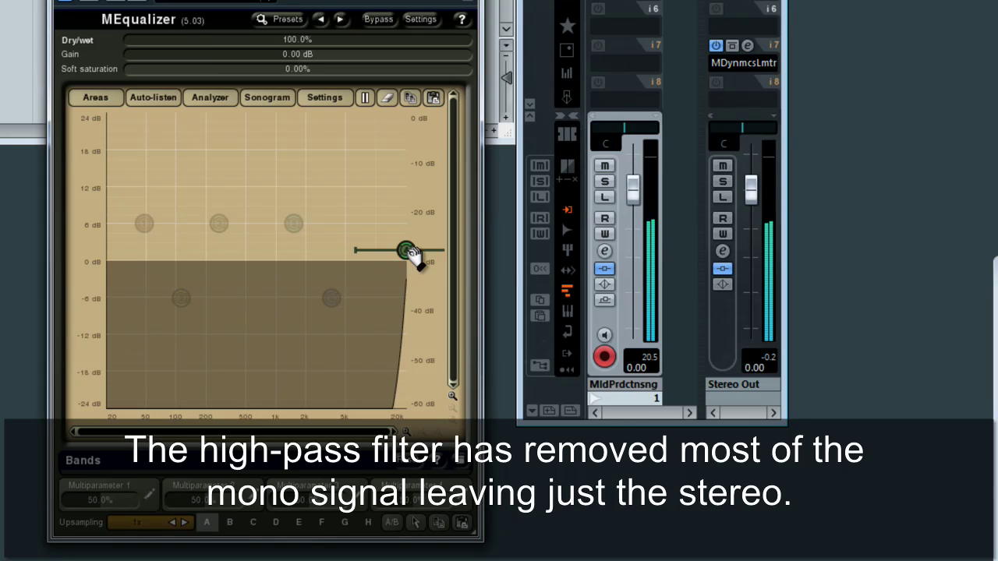
drag(411, 254, 131, 251)
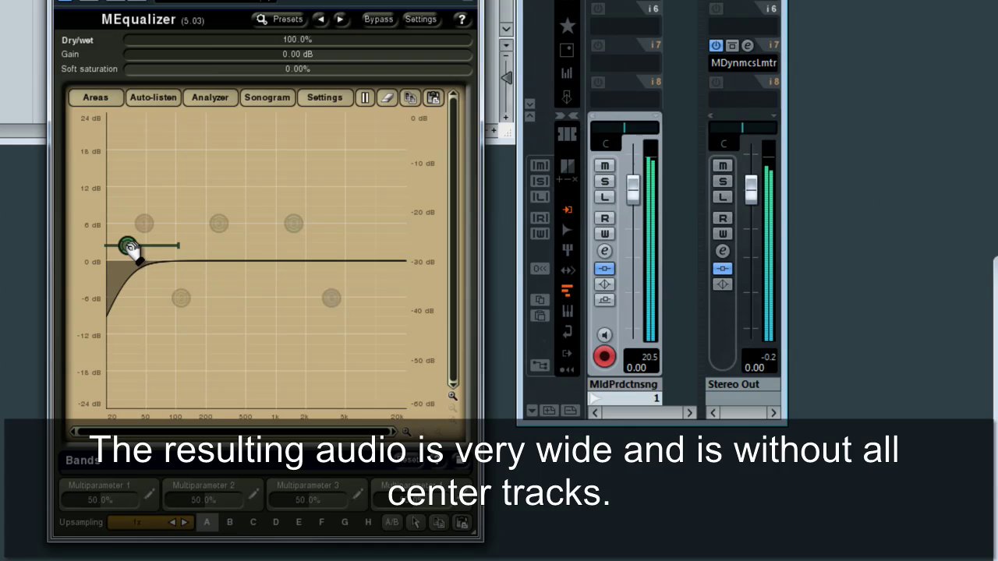
Set the channel mode to Stereo and raise band 4's high-pass frequency to about 3.3 kHz.
click(421, 19)
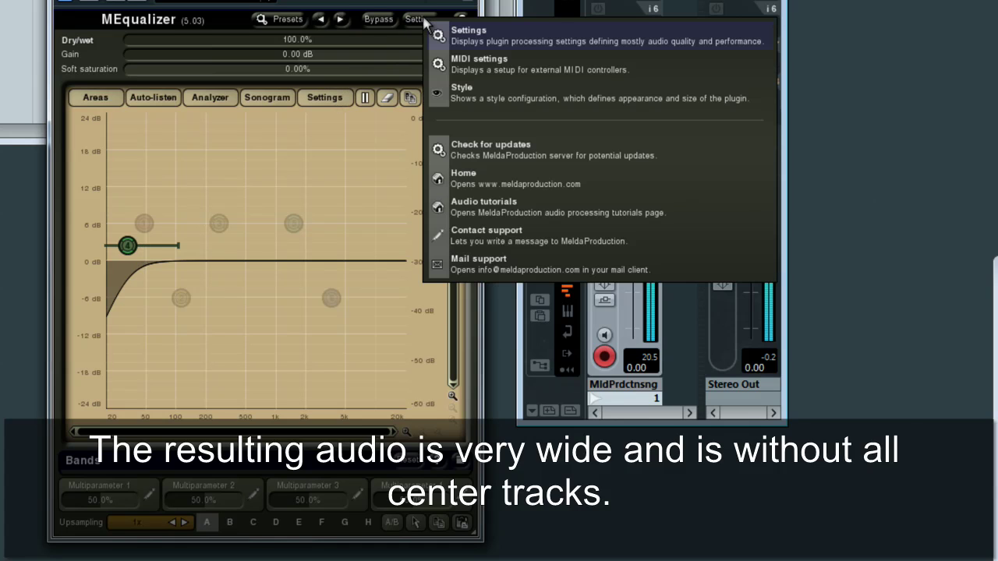
click(461, 31)
click(539, 267)
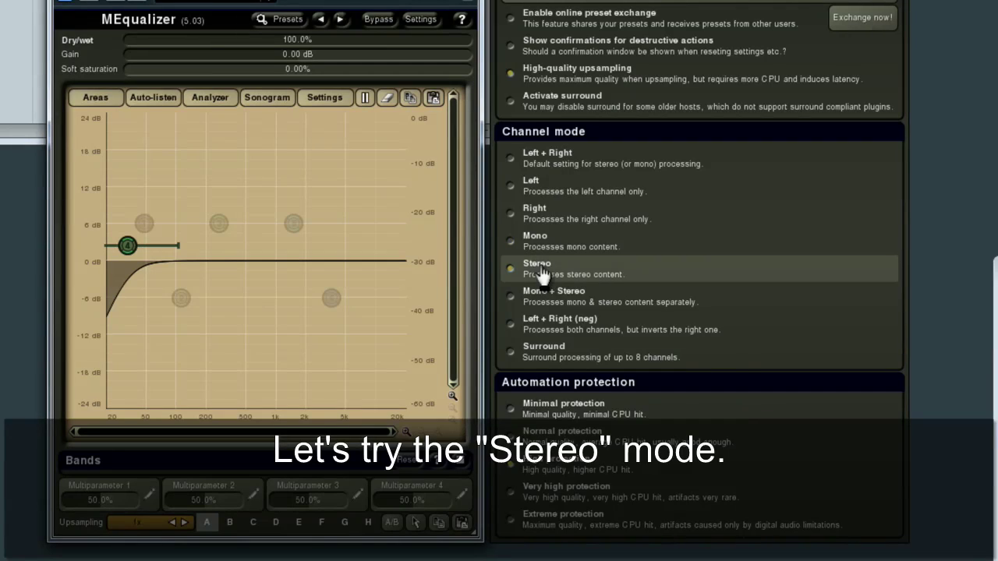
drag(129, 250, 332, 250)
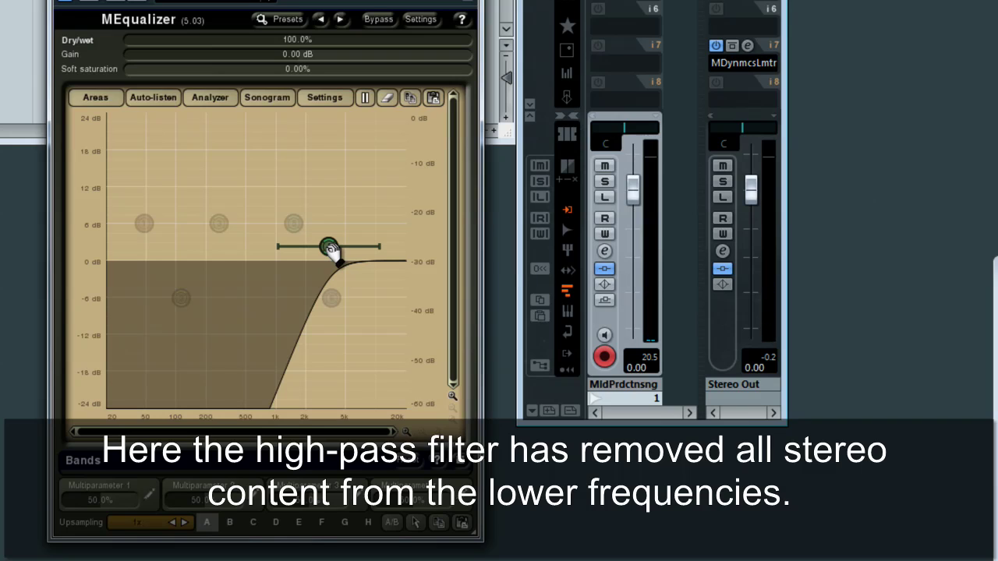
Disable band 4 and enable band 5 as a wide peak of about +11.4 dB at about 3.6 kHz, with Q about 0.18.
double_click(329, 247)
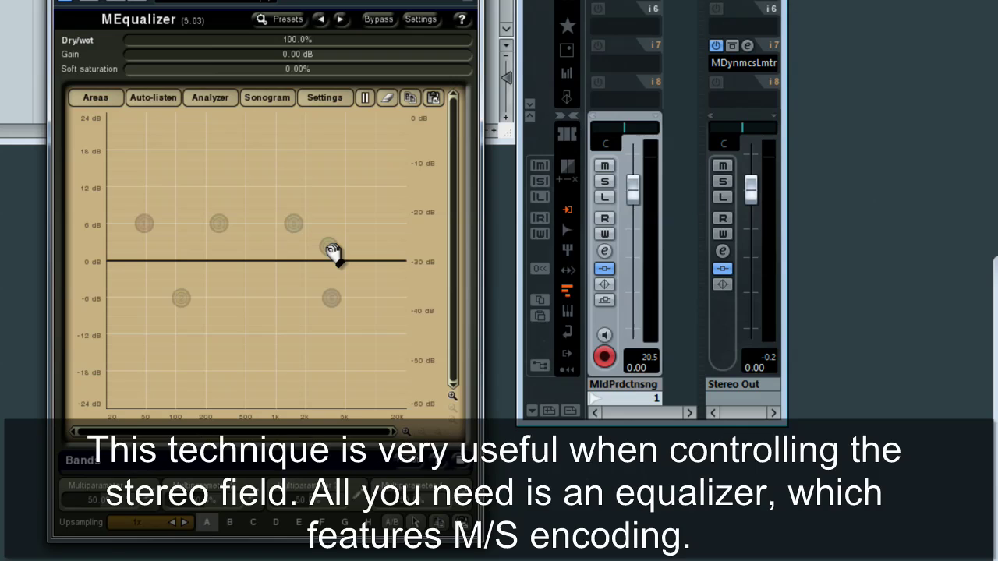
double_click(300, 228)
drag(300, 228, 333, 195)
scroll(259, 127, down, 6)
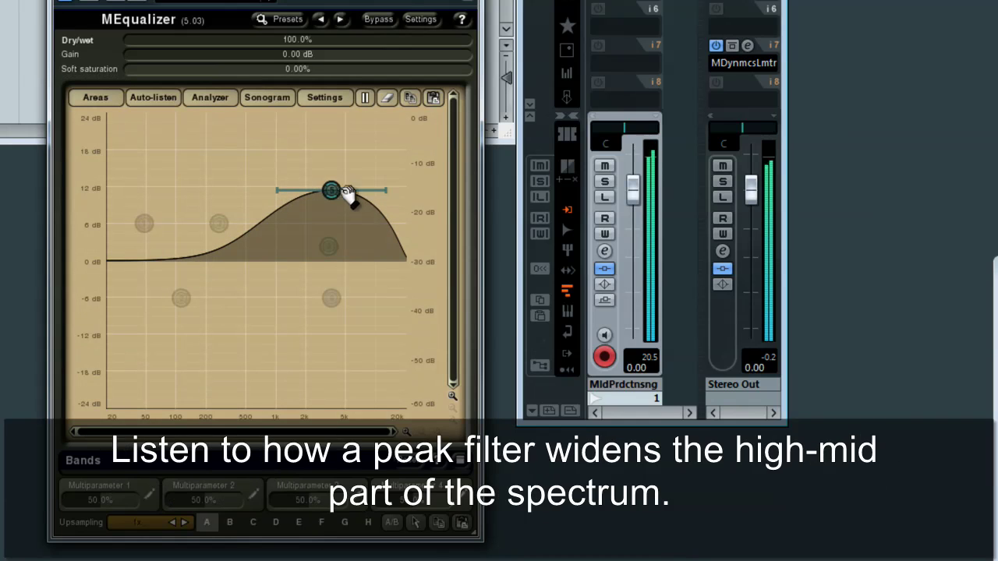
Alternate Dry/wet between 0% and 100% to compare the unprocessed and widened sound, ending at 0%.
drag(462, 35, 104, 41)
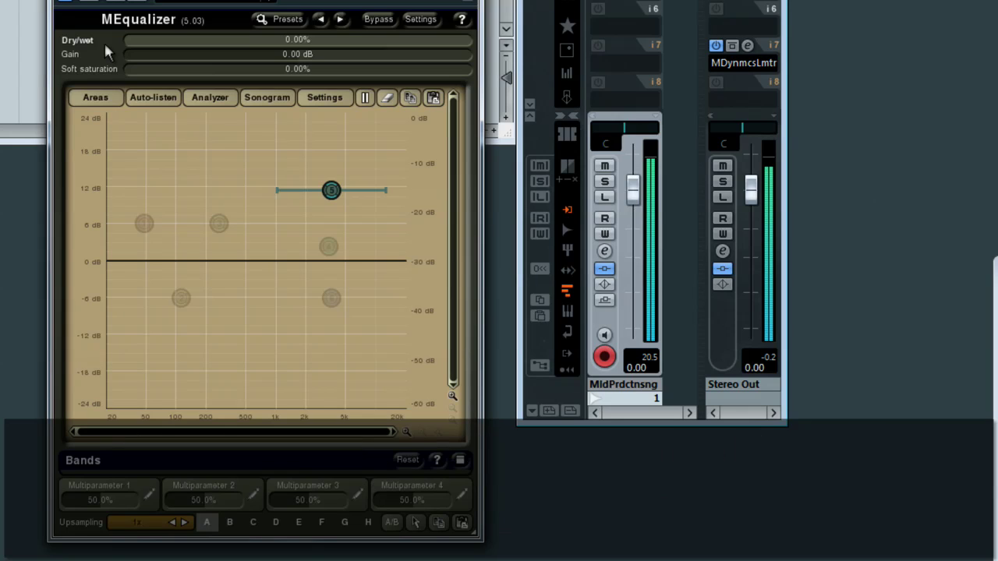
drag(104, 41, 524, 36)
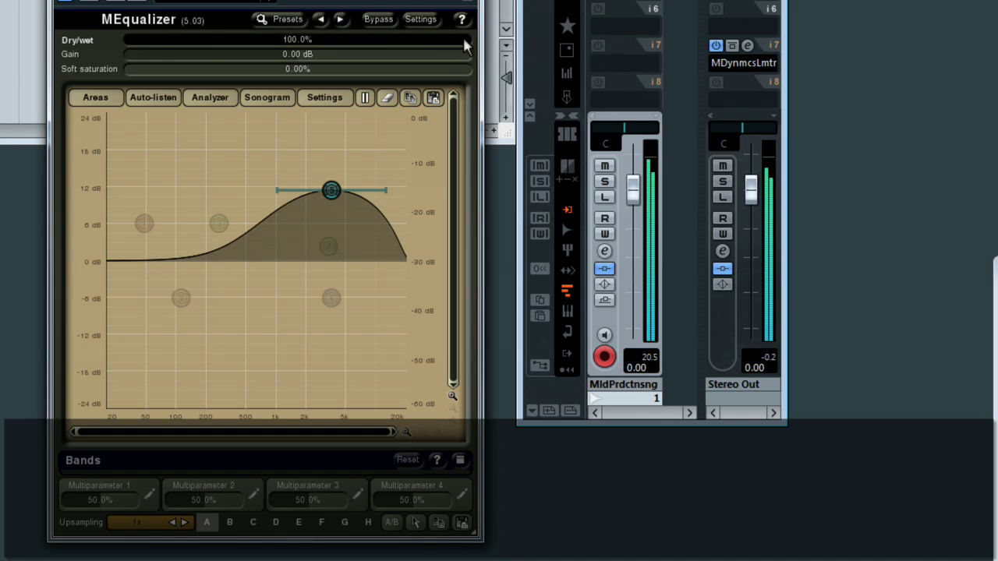
drag(464, 39, 103, 44)
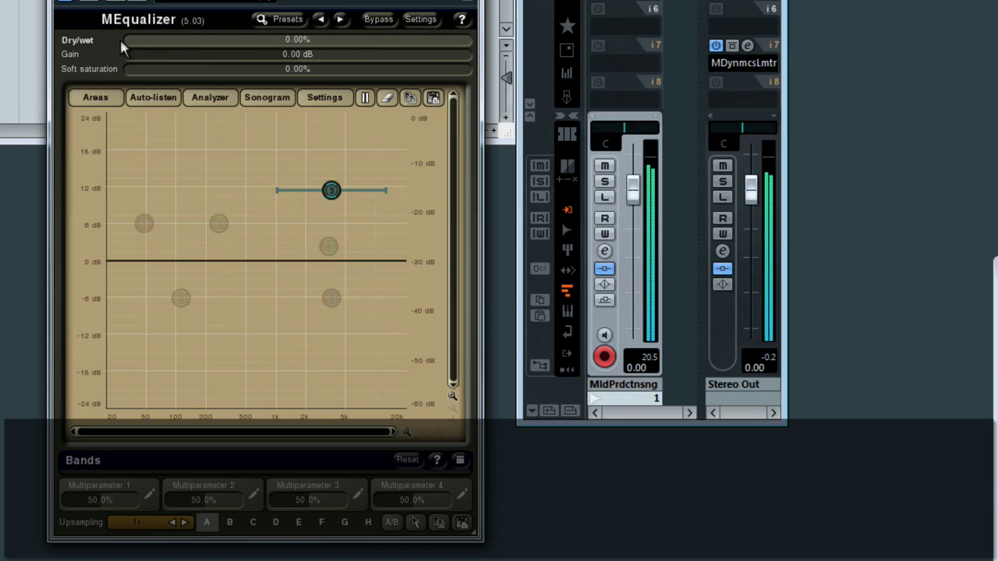
drag(123, 37, 547, 40)
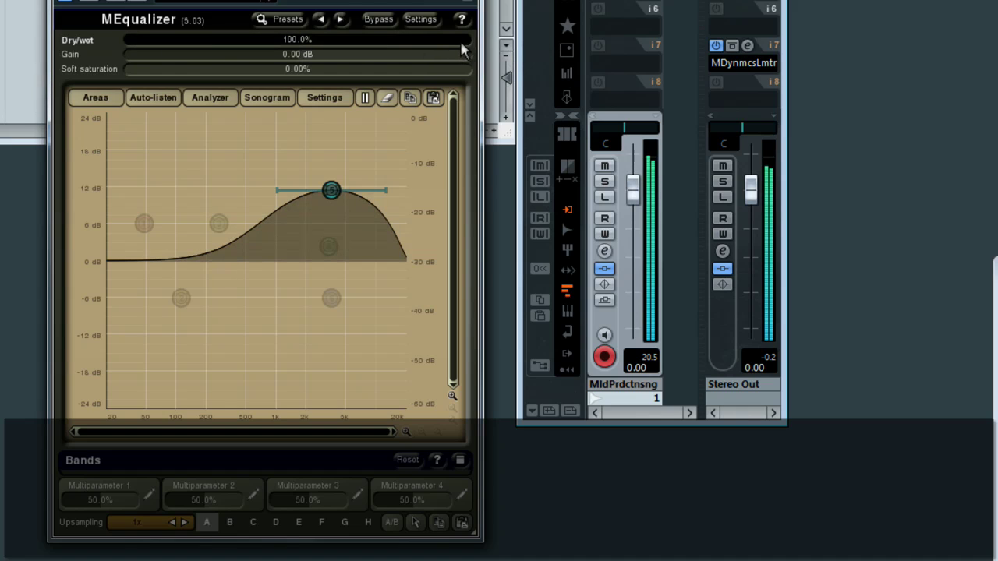
drag(460, 44, 109, 97)
Change band 5 to a HighShelf of about +23 dB near 570 Hz and set Dry/wet to 100%.
click(332, 191)
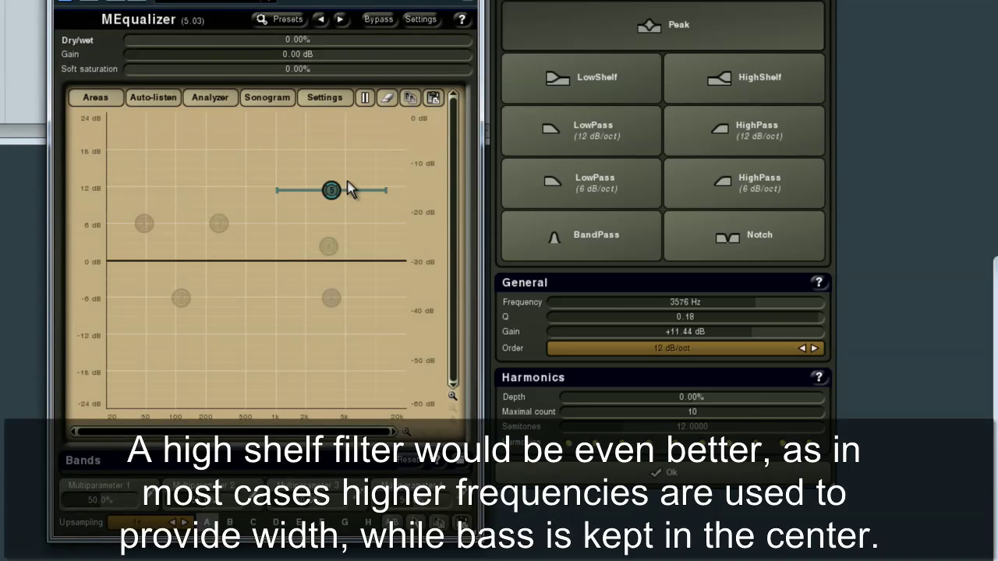
click(752, 85)
drag(334, 194, 203, 213)
drag(208, 40, 489, 47)
drag(249, 209, 254, 126)
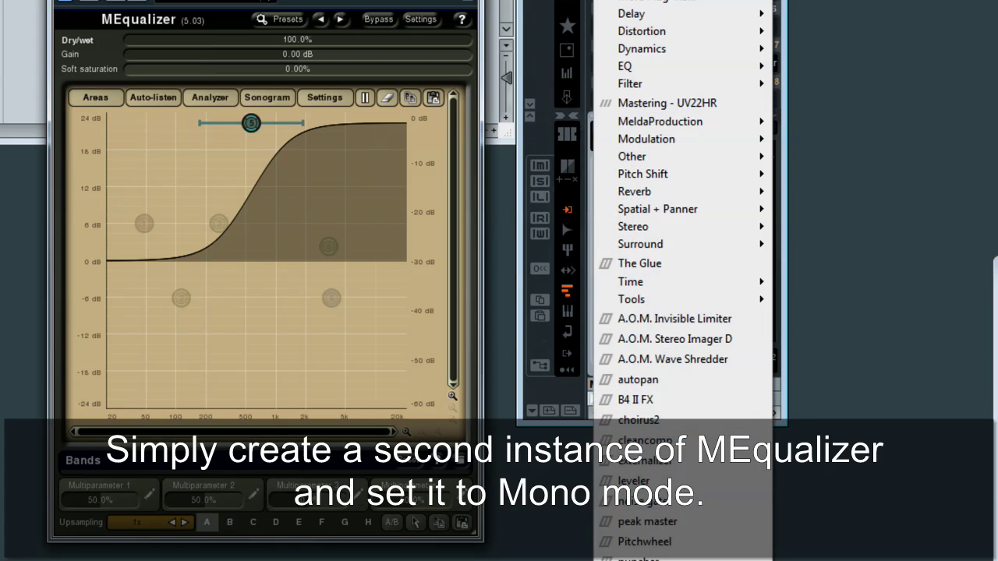
Set up a second MEqualizer instance in Mono channel mode and lower its band 5 high shelf to about -24 dB near 500 Hz.
key(Escape)
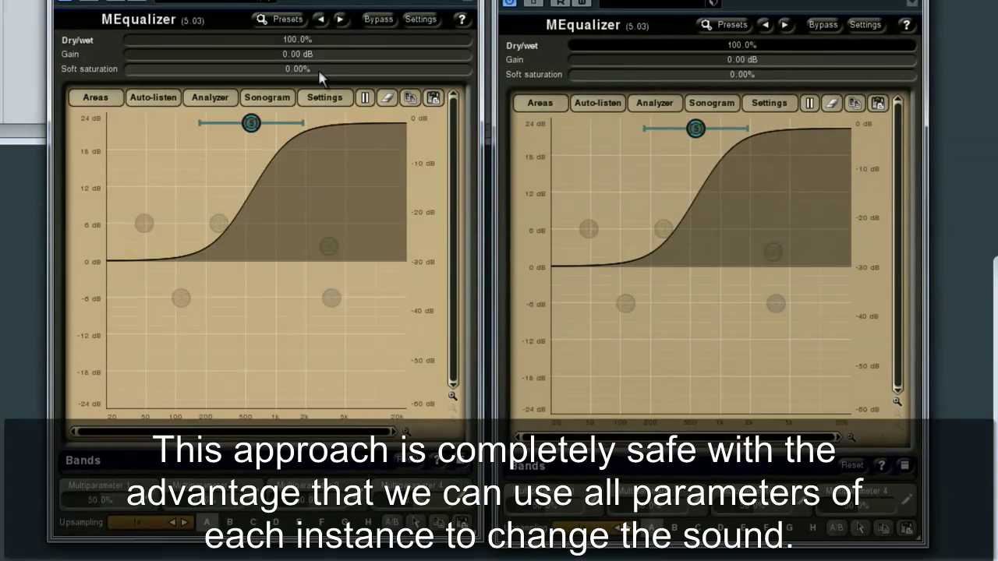
click(862, 26)
click(900, 44)
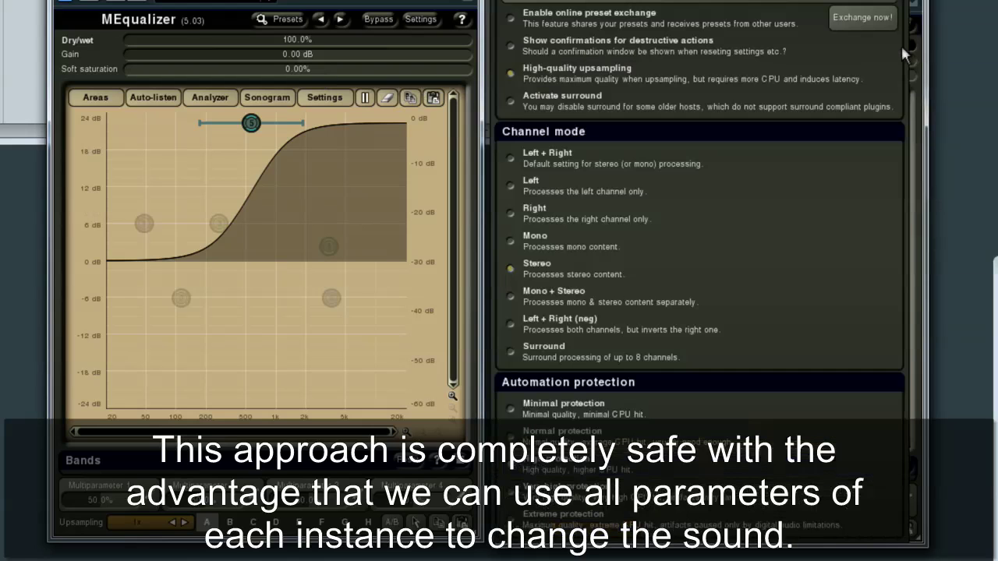
click(547, 243)
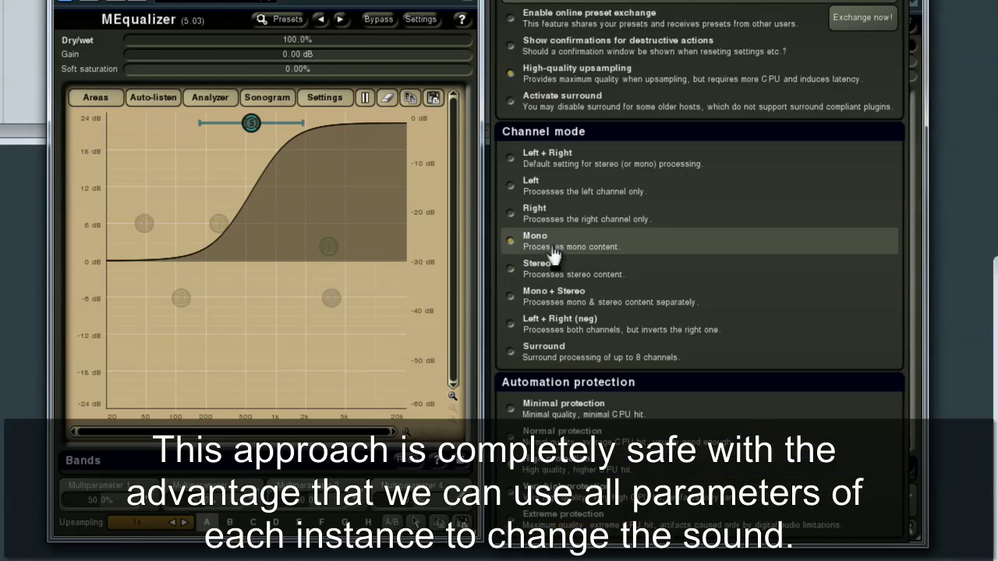
click(478, 256)
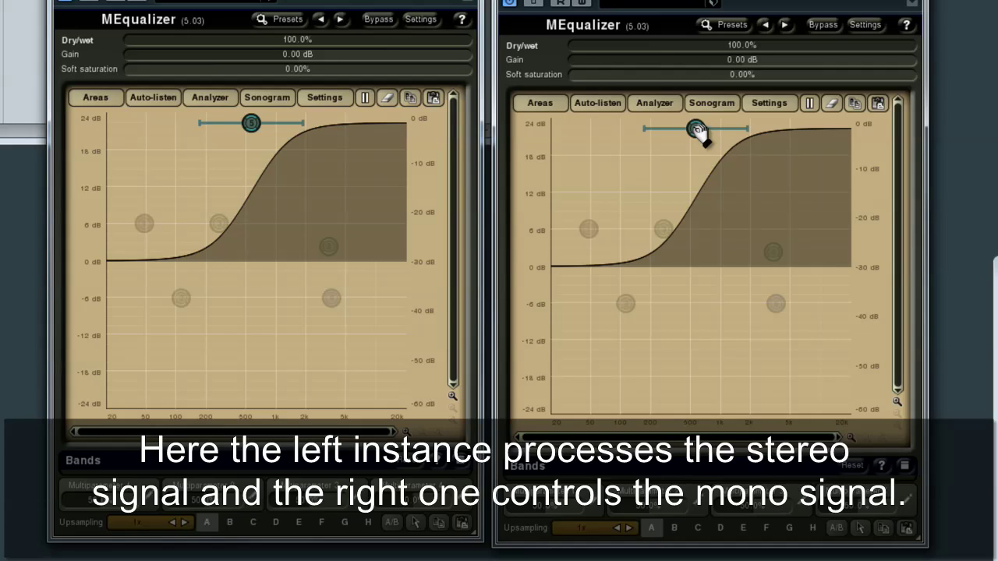
drag(697, 132, 690, 412)
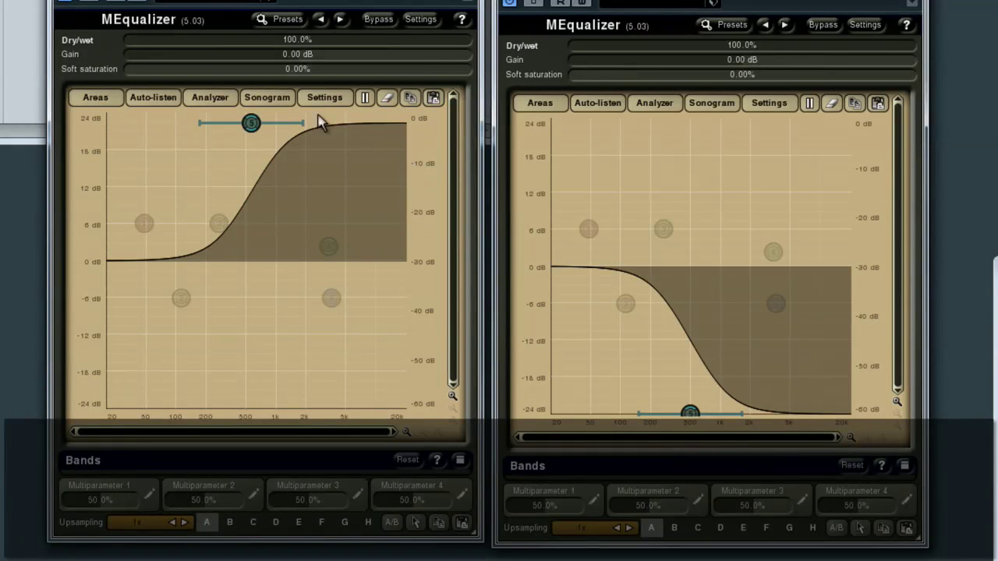
Set band 5 to a high shelf of about +22 dB near 500 Hz in both MEqualizer instances, with the Mono instance's Dry/wet at 0%.
double_click(251, 122)
double_click(692, 411)
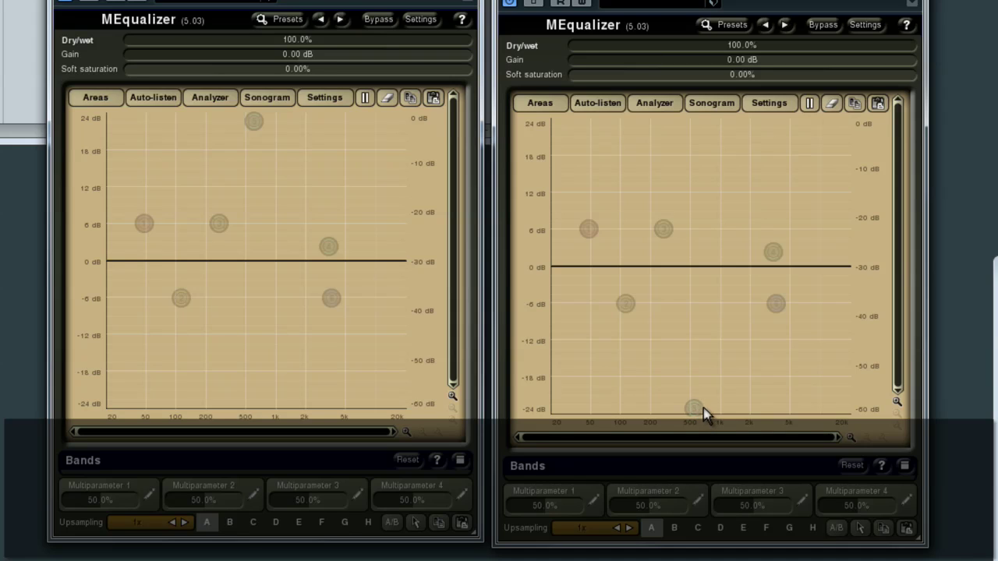
drag(700, 412, 690, 137)
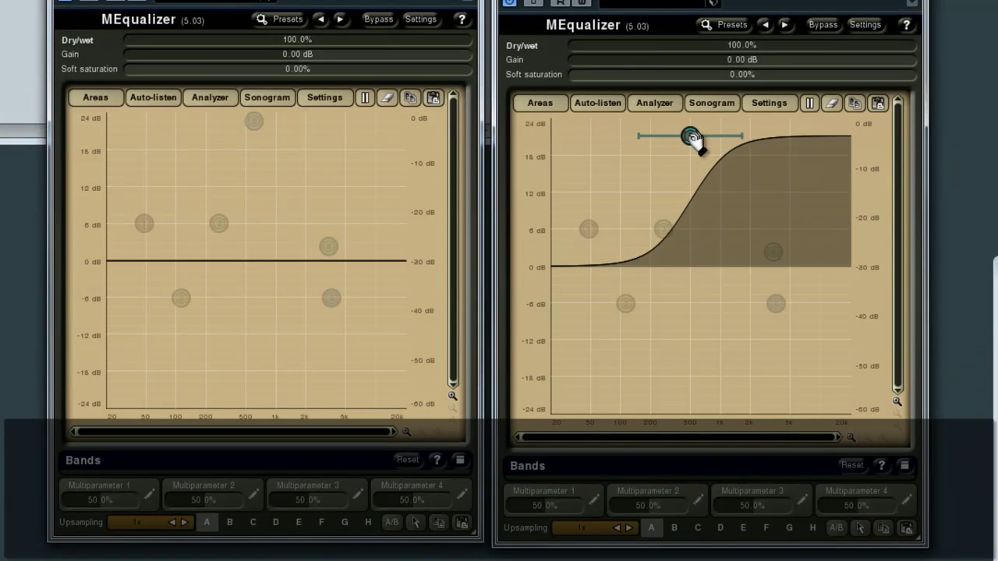
drag(655, 47, 517, 53)
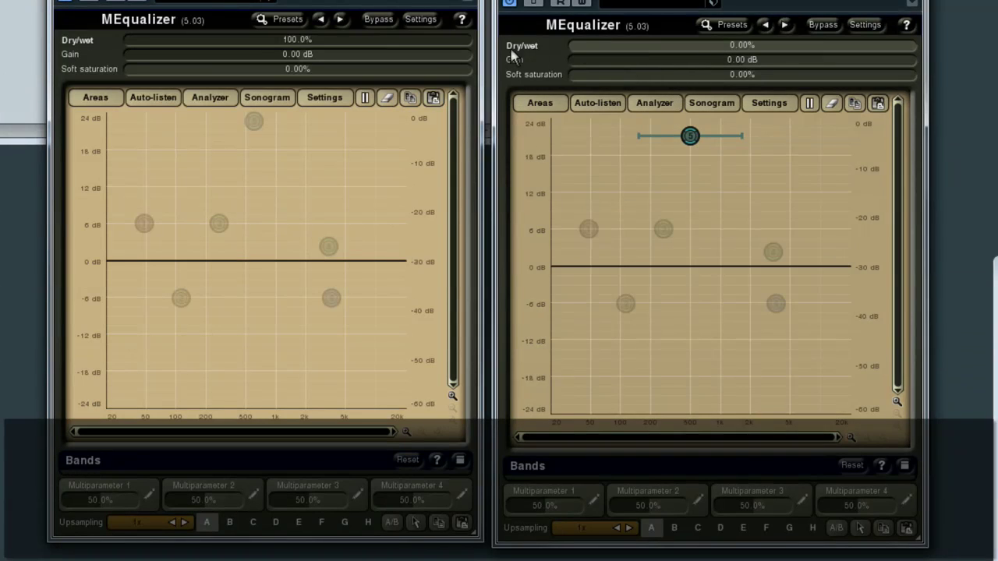
click(254, 123)
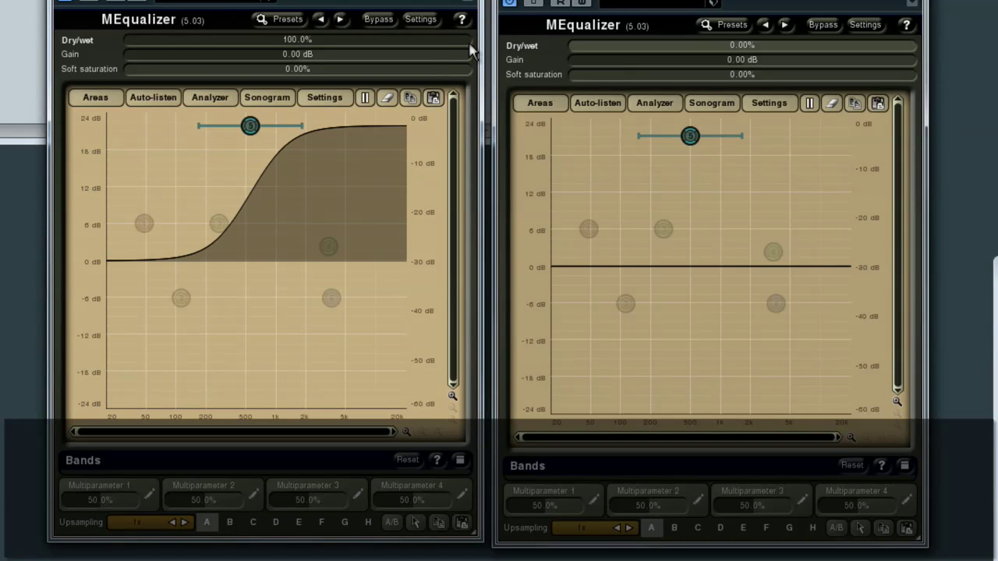
Raise and lower Dry/wet in the Stereo and Mono instances to compare their effect on width, ending with Stereo at 100% and Mono at 0%.
drag(467, 51, 68, 47)
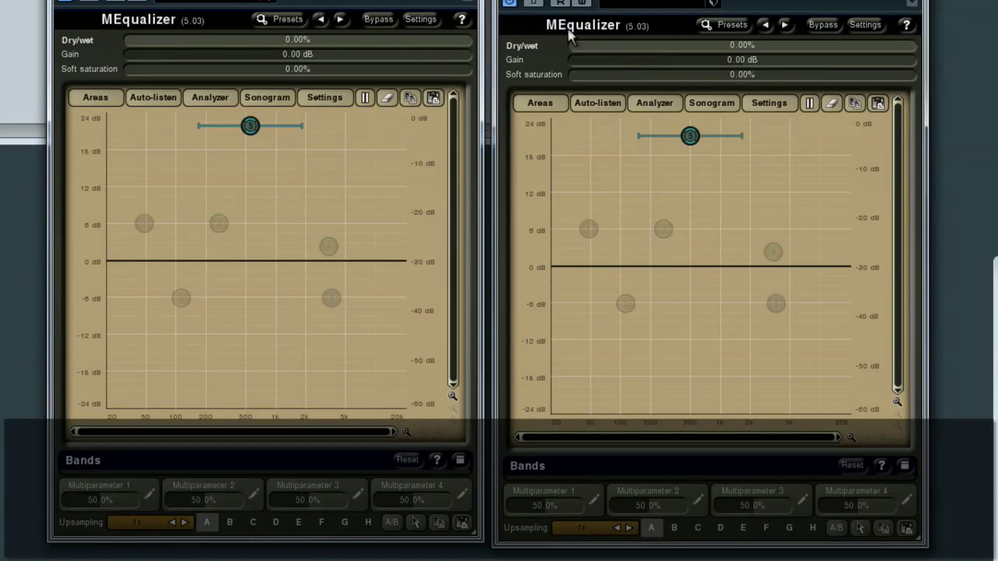
drag(579, 45, 787, 44)
drag(148, 39, 116, 36)
drag(737, 44, 578, 56)
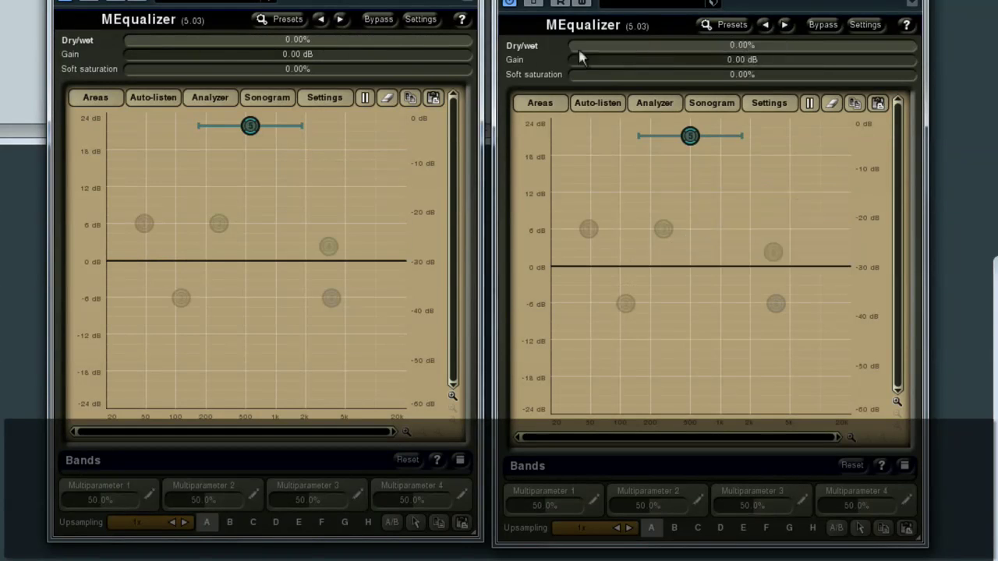
drag(359, 43, 460, 47)
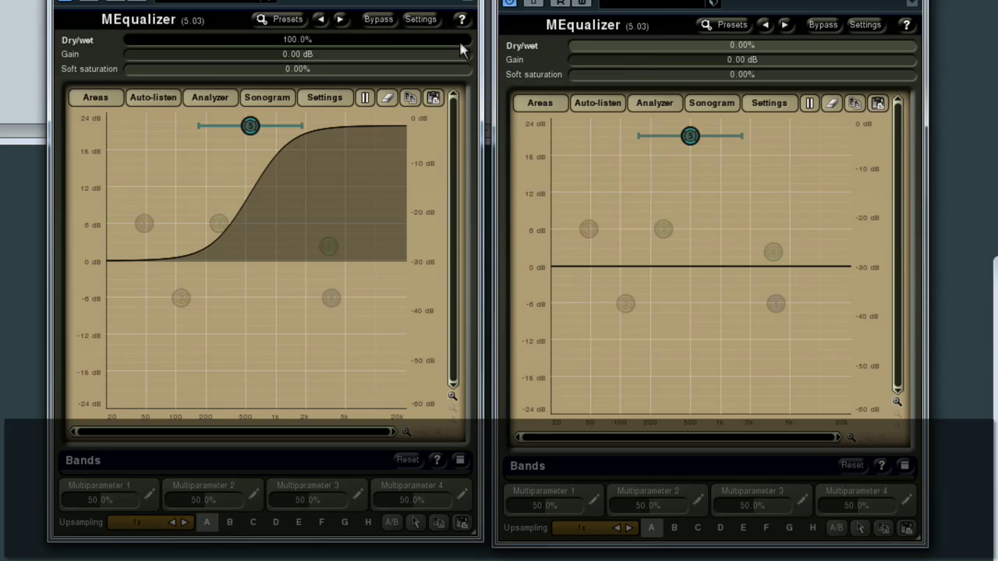
drag(460, 44, 120, 40)
drag(577, 49, 544, 50)
drag(166, 45, 497, 48)
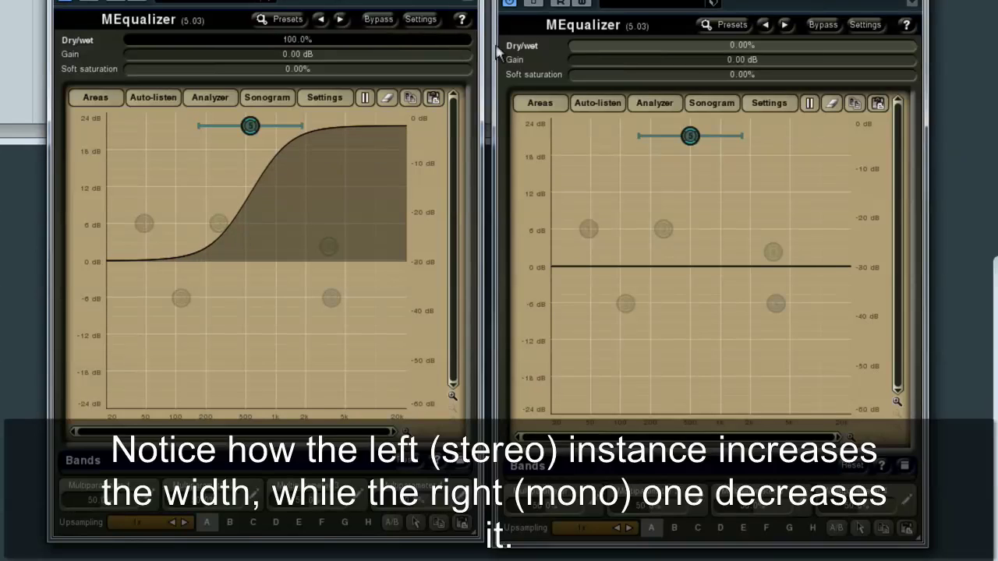
Change the Stereo instance's channel mode to Left and the Mono instance's channel mode to Right.
click(420, 19)
click(454, 35)
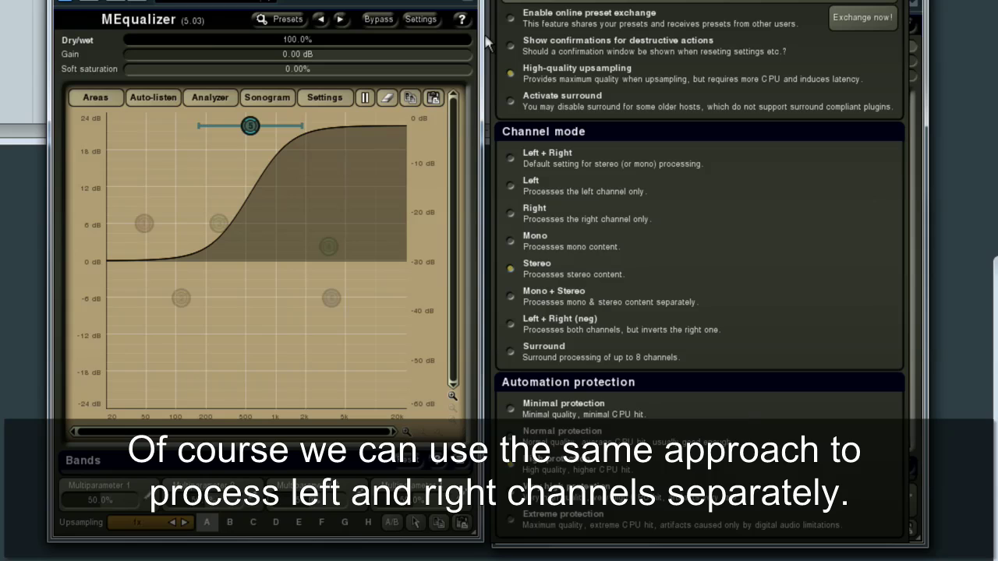
click(548, 187)
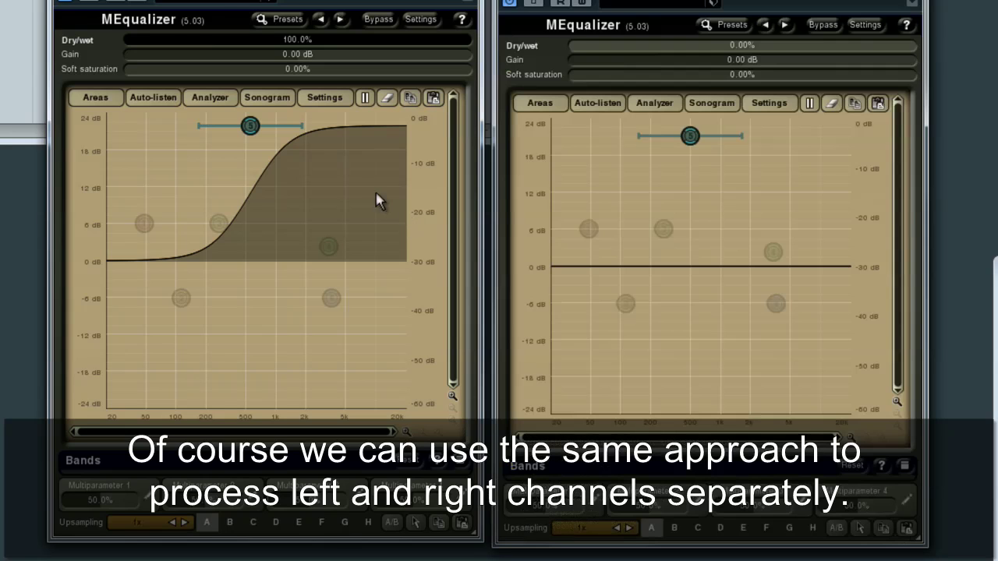
click(865, 24)
click(896, 40)
click(559, 218)
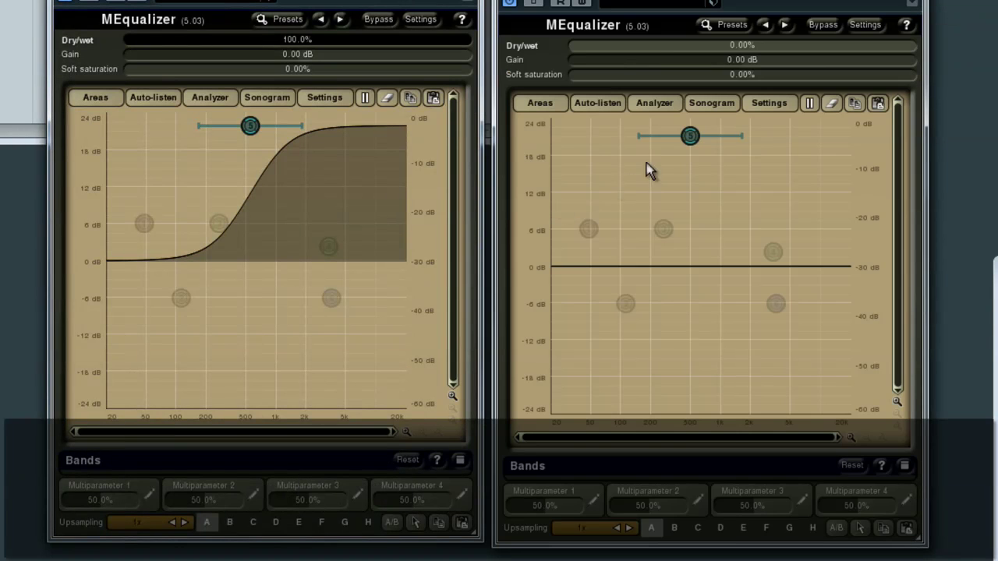
Toggle band 5 in the Left instance and vary Dry/wet in both instances to compare the separate left and right channel processing.
double_click(249, 126)
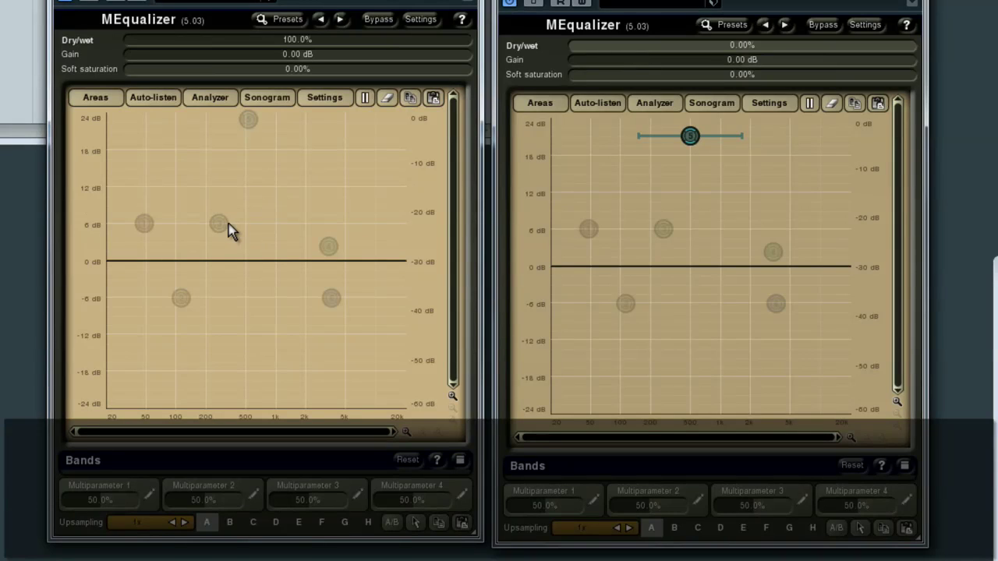
double_click(248, 120)
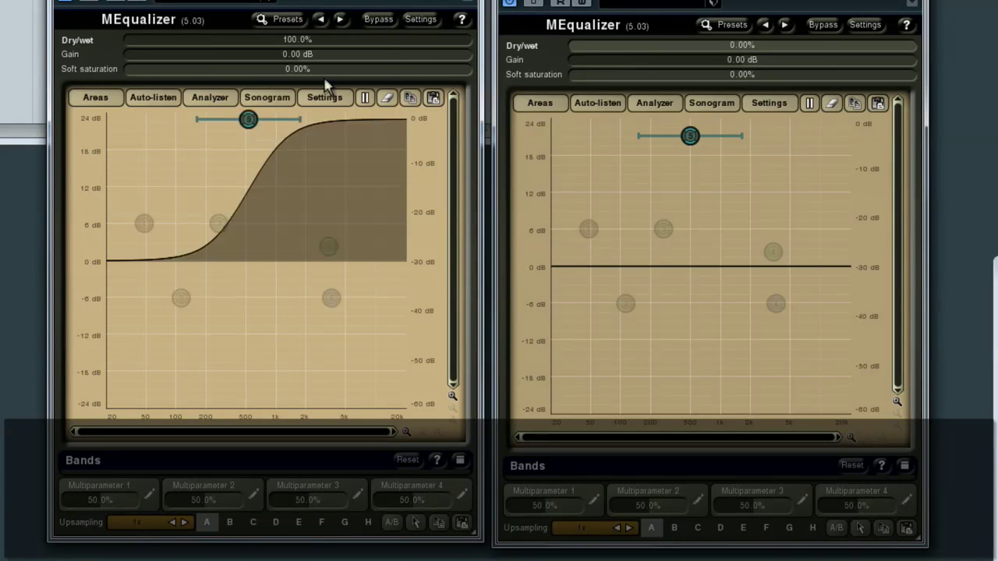
drag(462, 46, 107, 45)
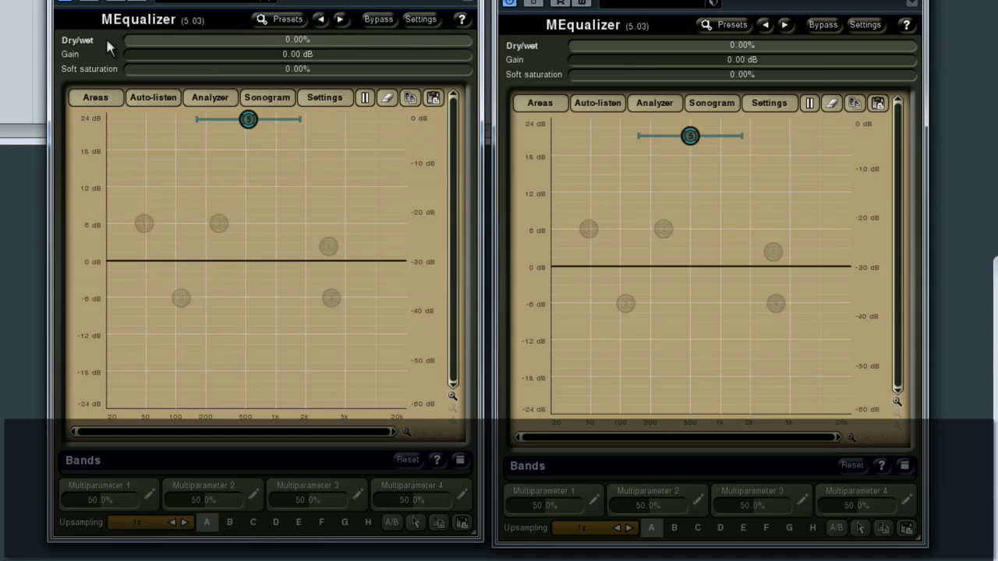
drag(579, 47, 533, 59)
drag(208, 40, 117, 37)
drag(587, 47, 544, 48)
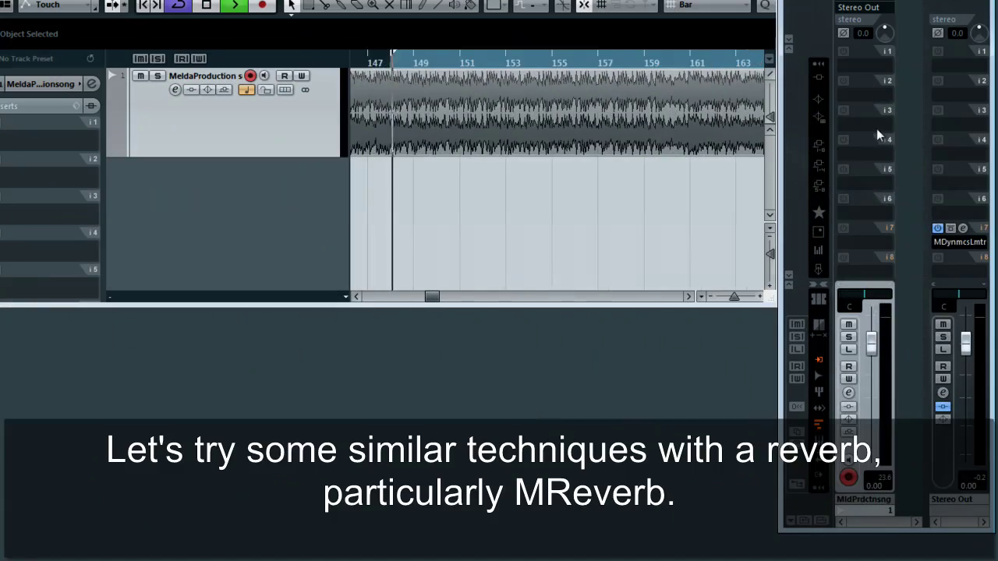
Insert MReverb in the song track's third insert slot and use its Hall preset with Dry/wet at 20%.
click(868, 130)
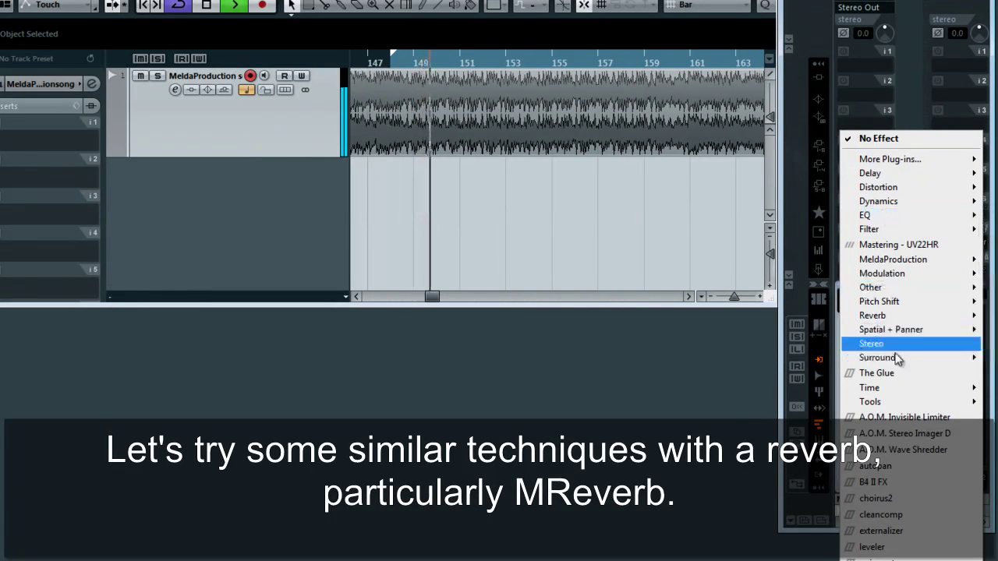
click(989, 343)
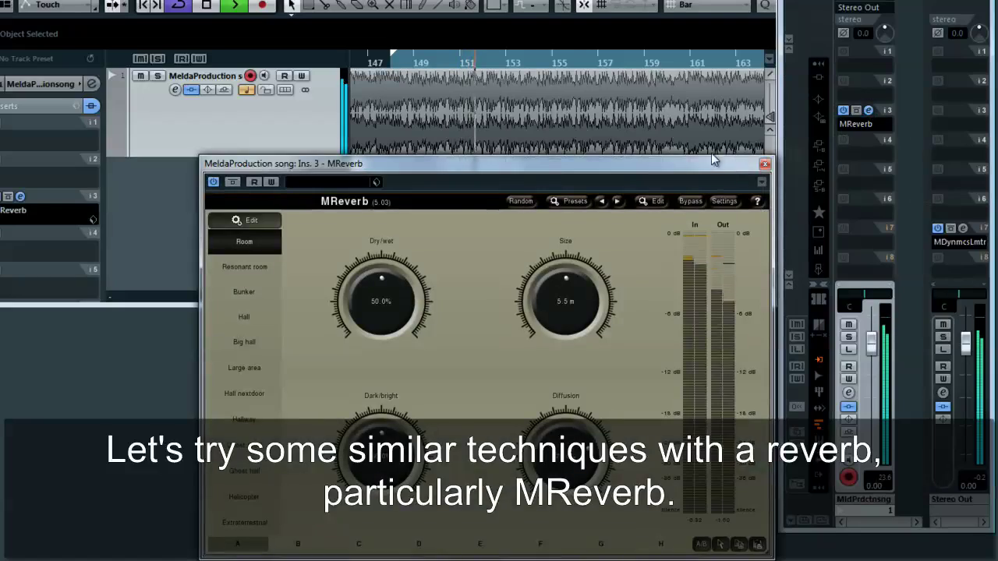
drag(711, 153, 701, 181)
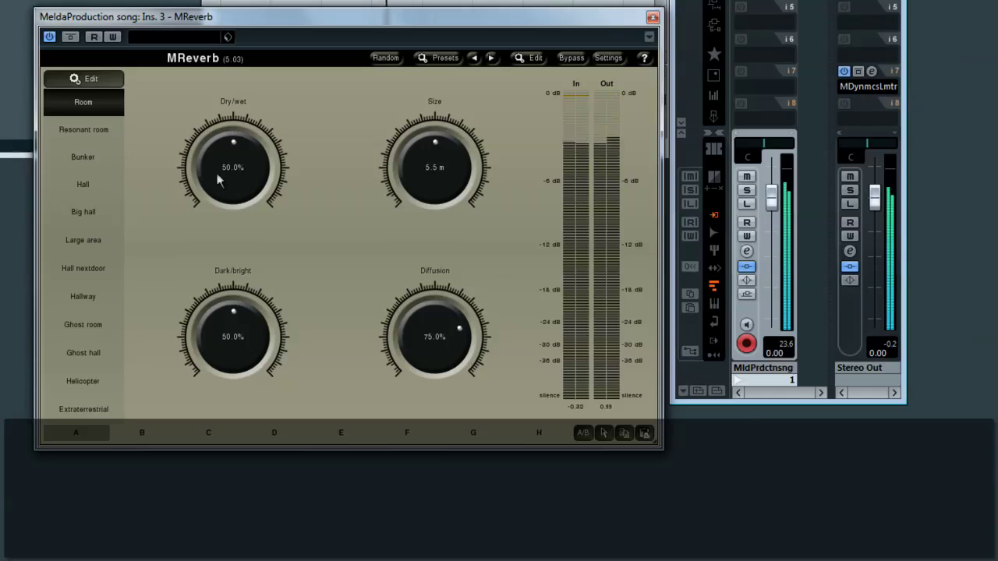
click(82, 184)
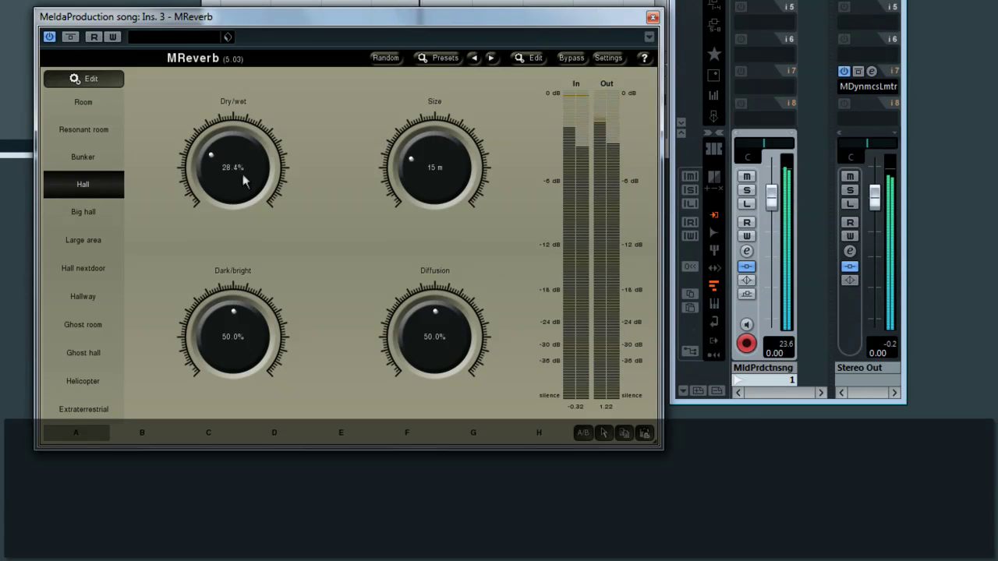
scroll(243, 170, down, 4)
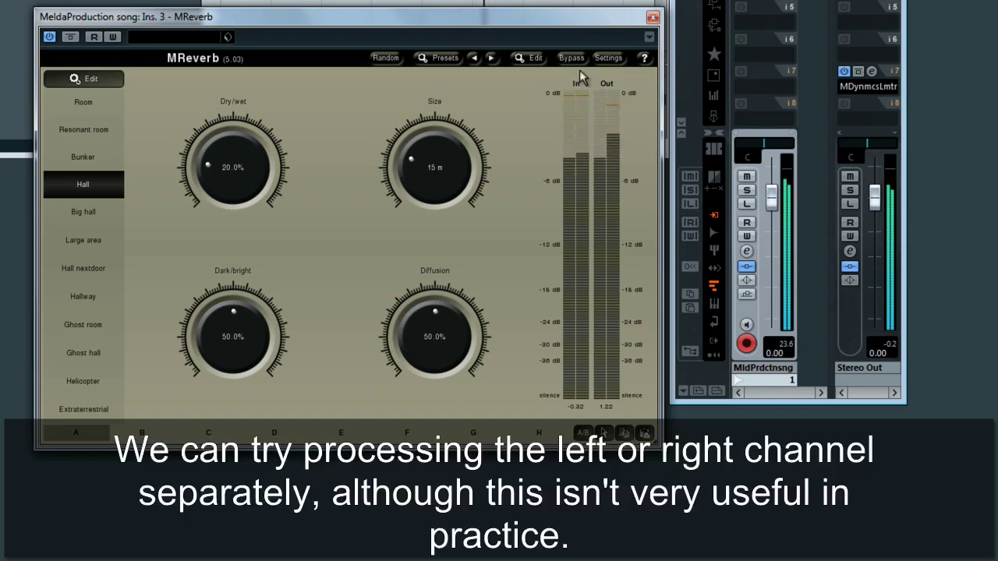
Try MReverb's channel mode on Left and then on Right to hear the reverb on one side only.
click(611, 59)
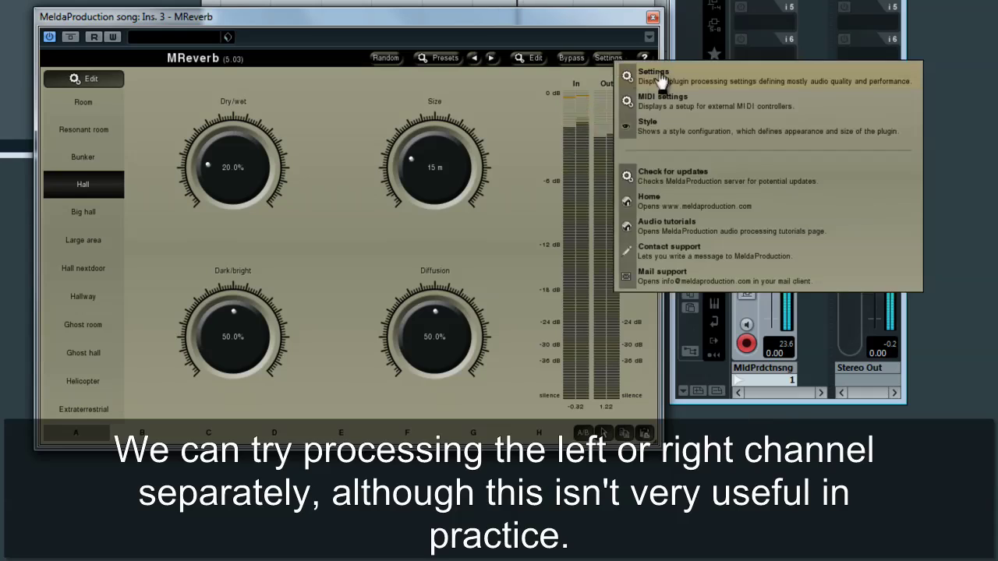
click(658, 80)
click(280, 144)
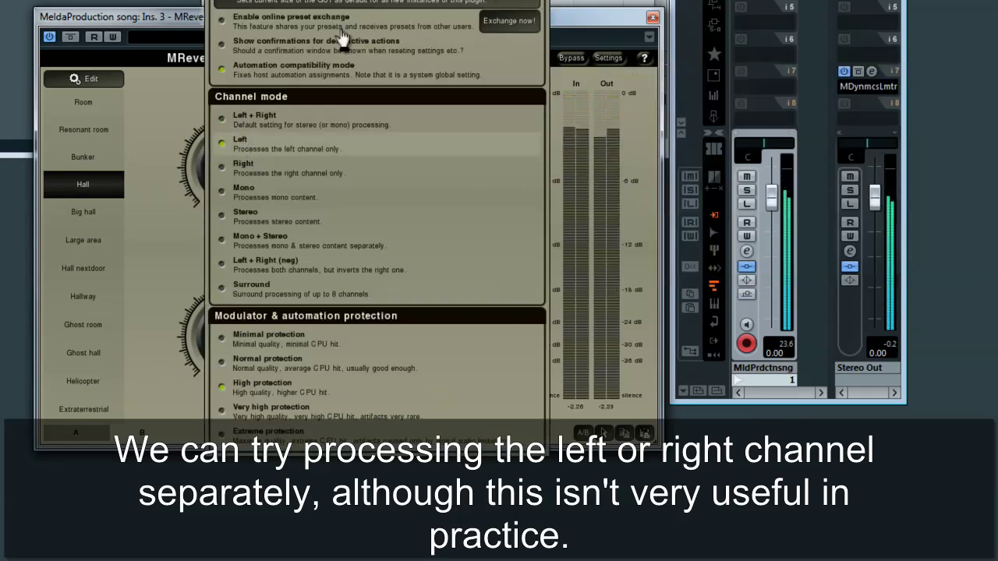
drag(342, 39, 690, 63)
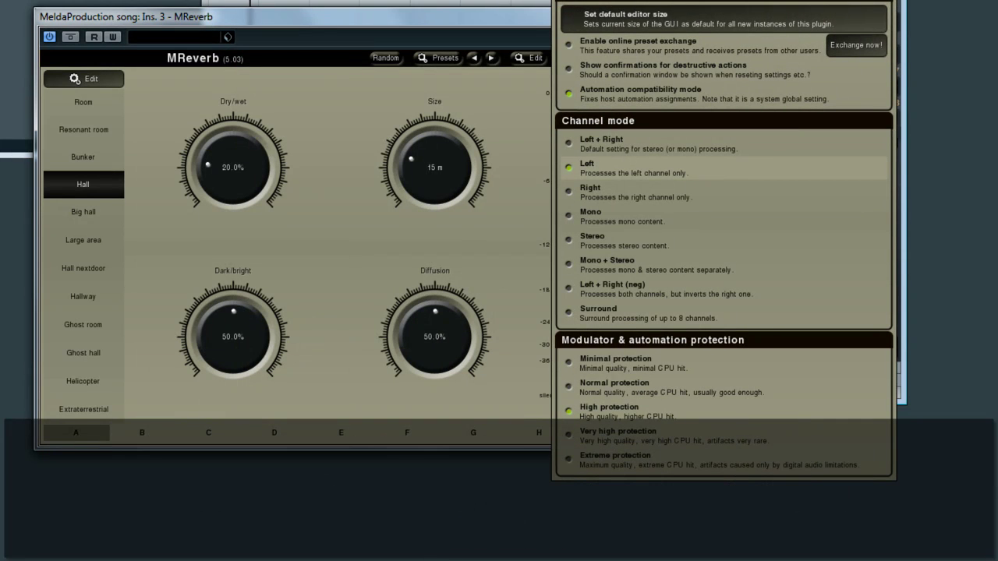
click(605, 190)
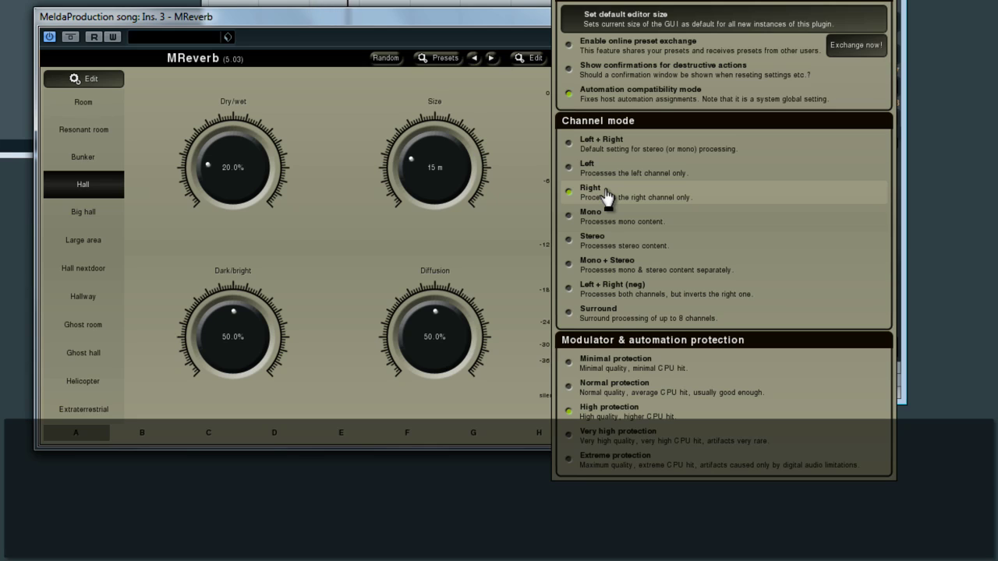
Set MReverb's channel mode to Mono and raise Dry/wet to about 30.8%.
click(605, 216)
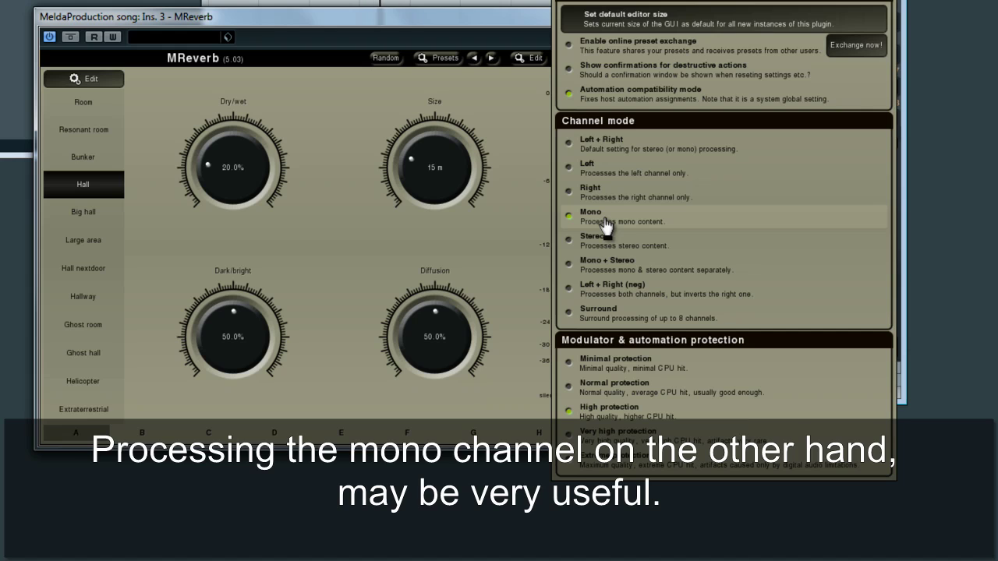
click(468, 90)
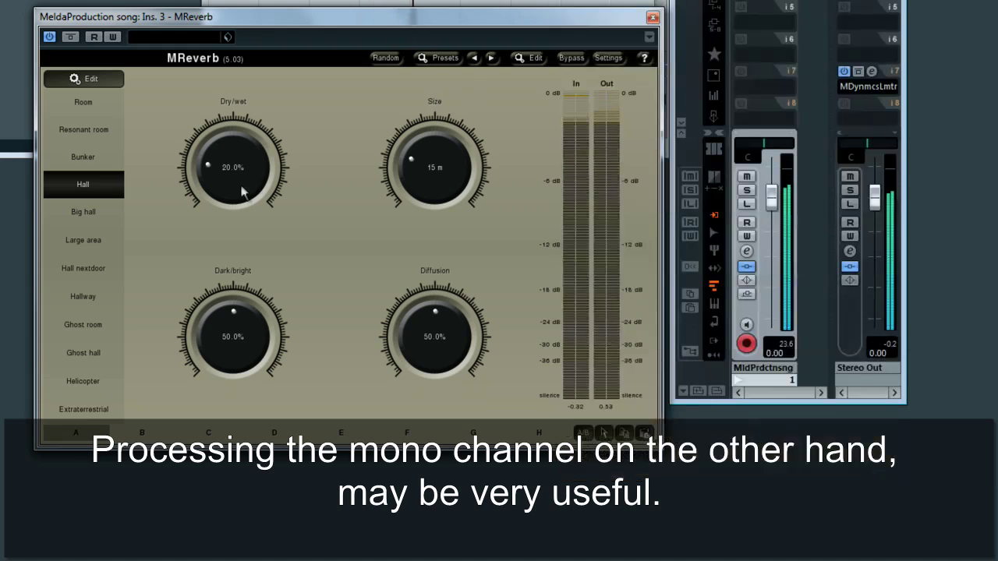
drag(234, 199, 209, 187)
Switch MReverb's channel mode to Stereo so that only the stereo content is processed.
click(607, 58)
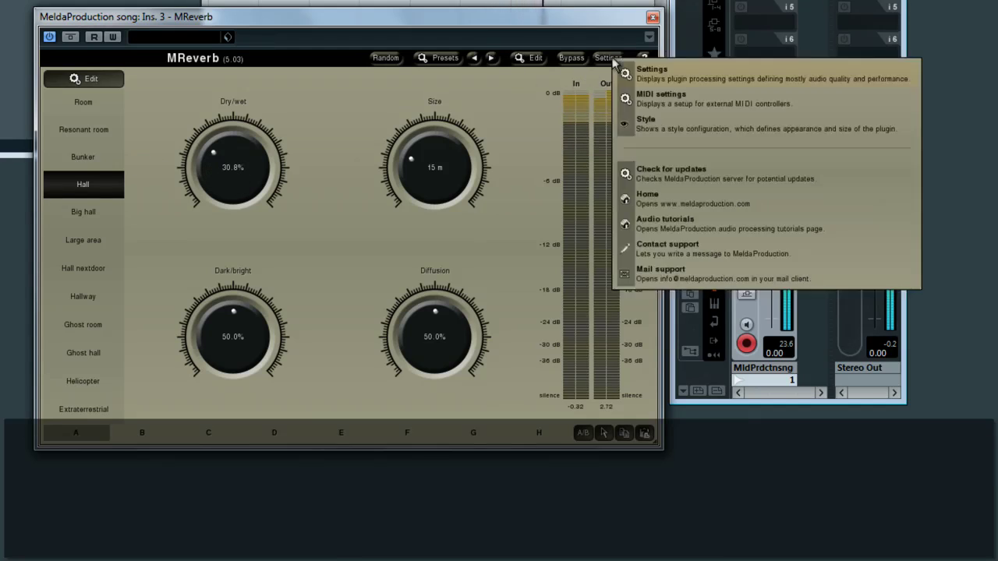
click(669, 78)
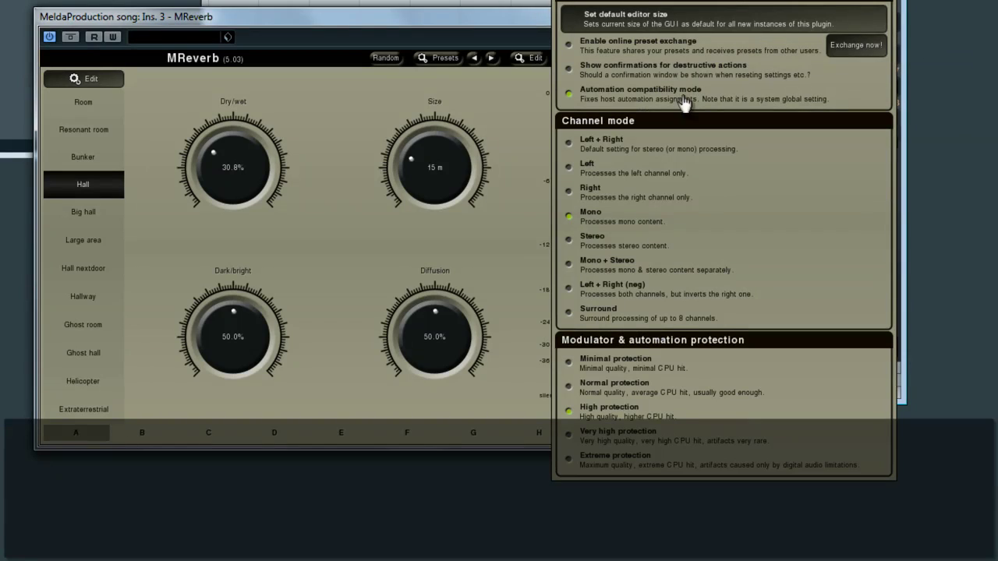
click(602, 246)
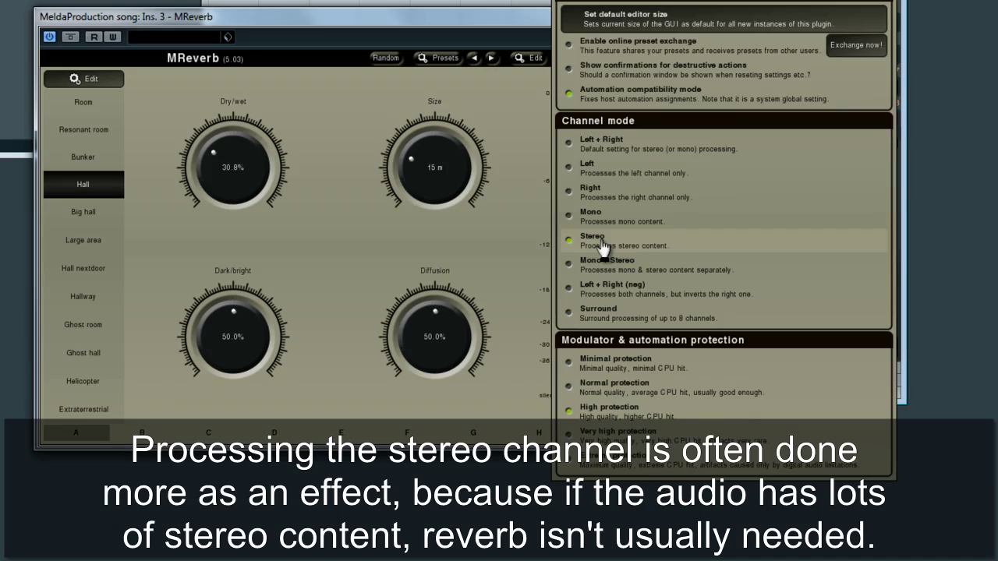
click(600, 244)
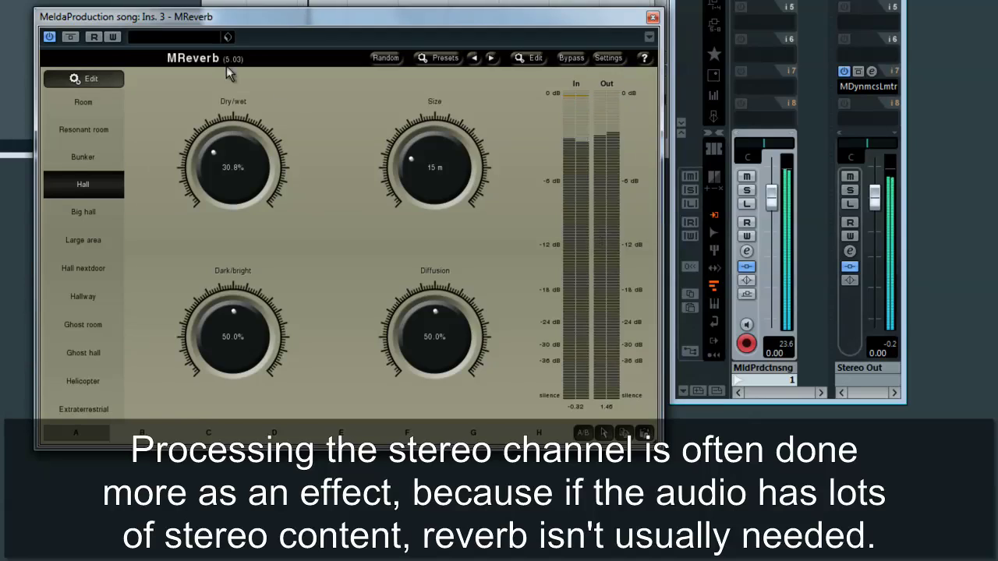
Bypass and re-enable the MReverb insert twice to compare the song with and without the stereo-only reverb.
click(70, 38)
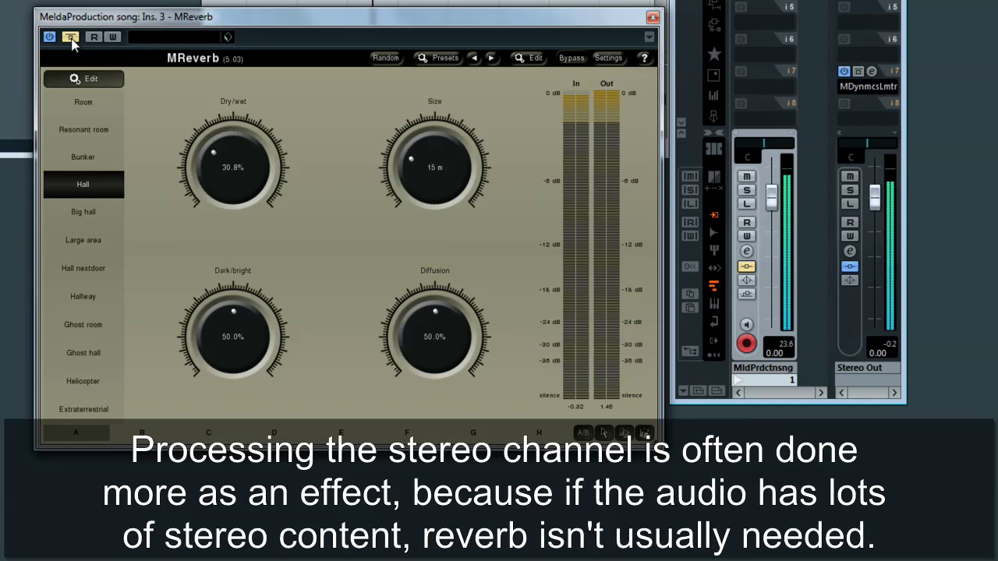
click(70, 39)
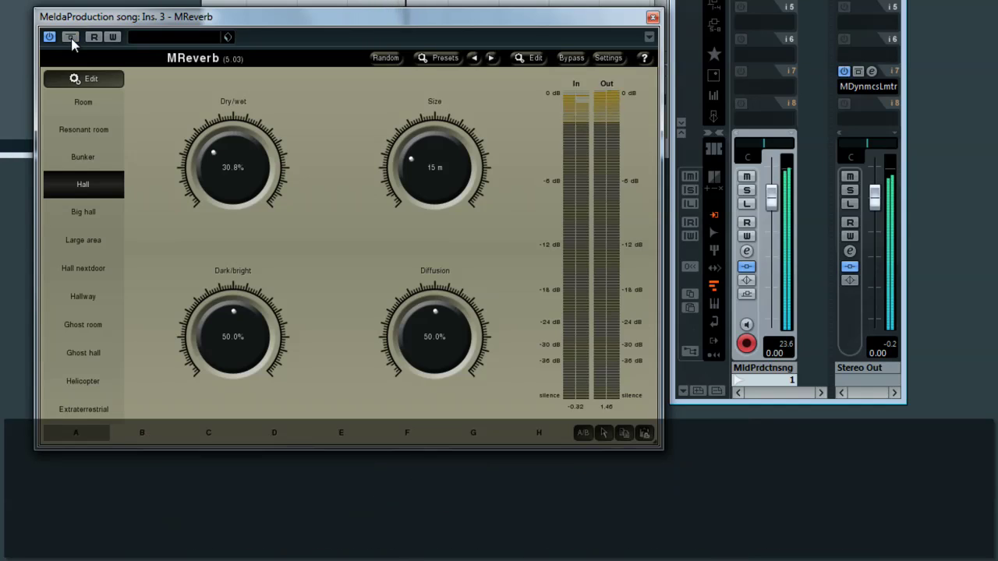
click(70, 37)
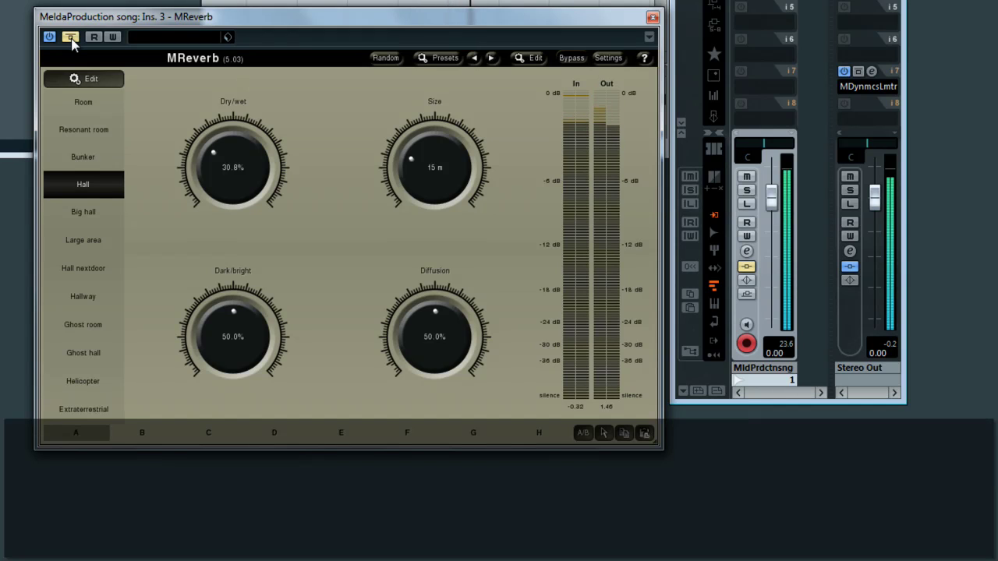
click(71, 39)
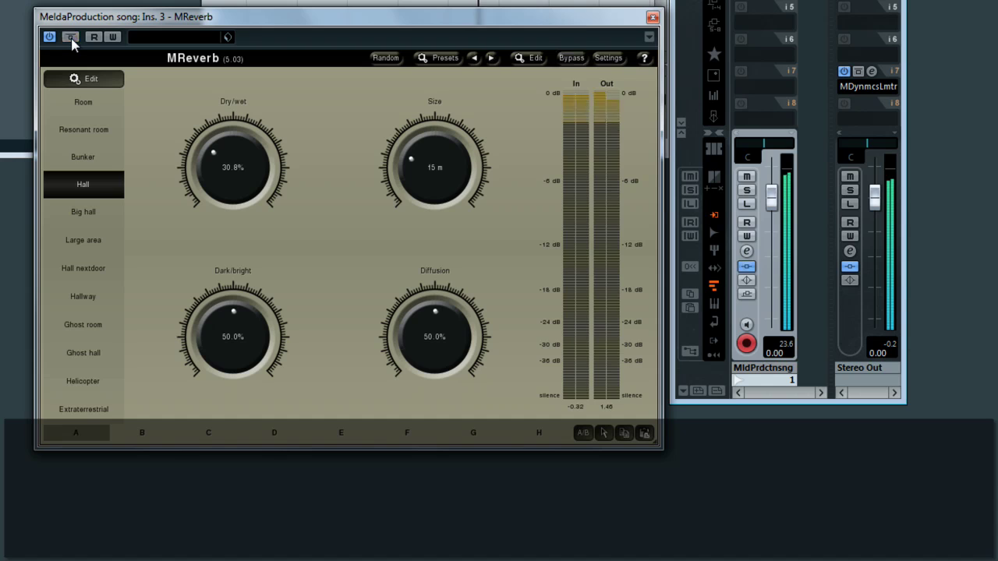
Alternate MReverb's channel mode between Mono + Stereo and Left + Right to compare them by ear, ending on Left + Right.
click(616, 61)
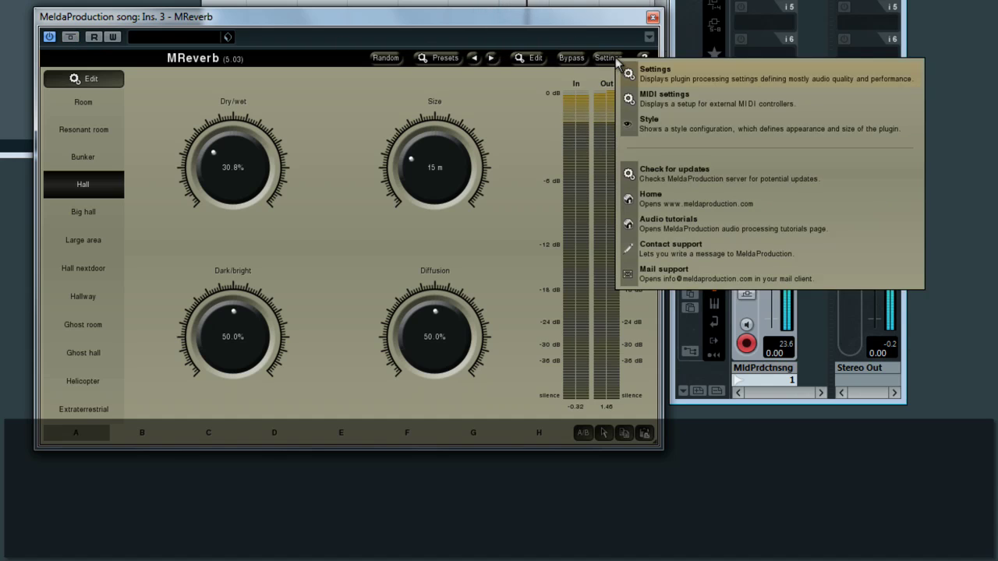
click(659, 76)
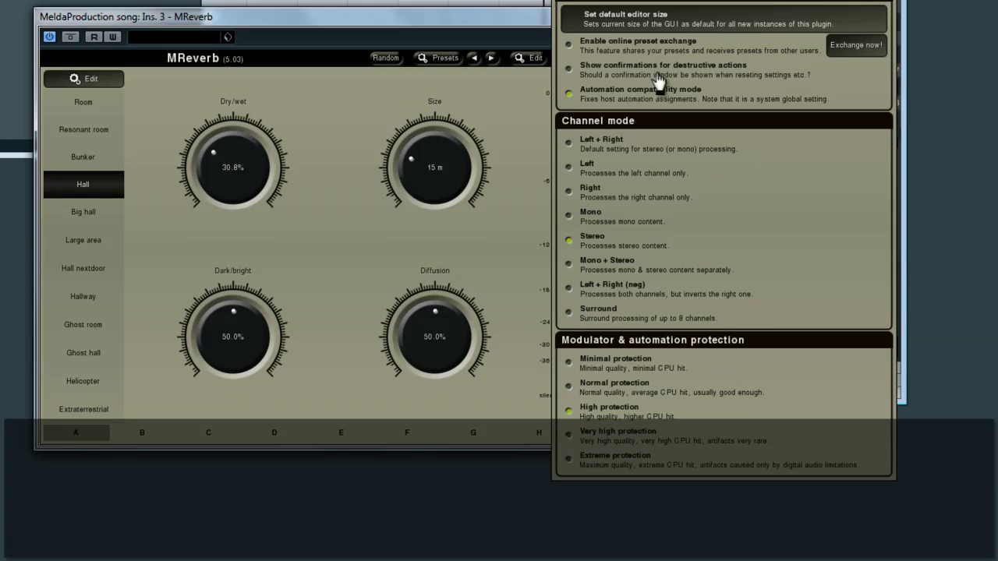
click(643, 267)
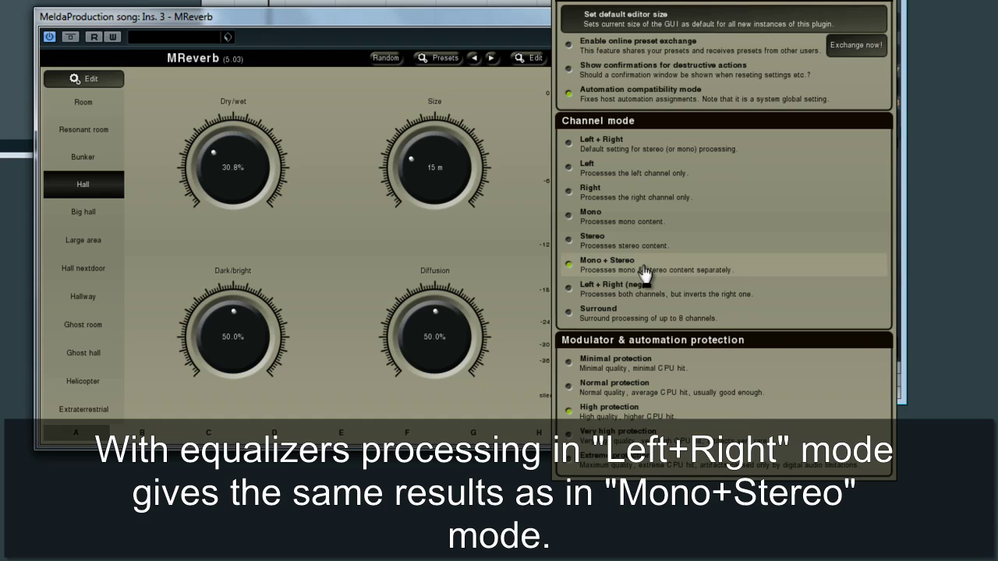
click(657, 143)
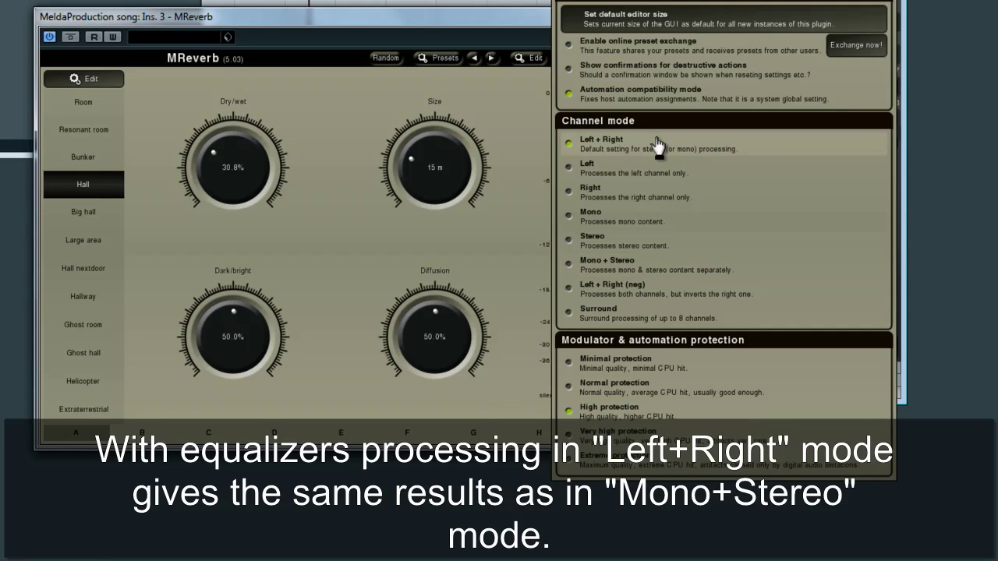
click(663, 272)
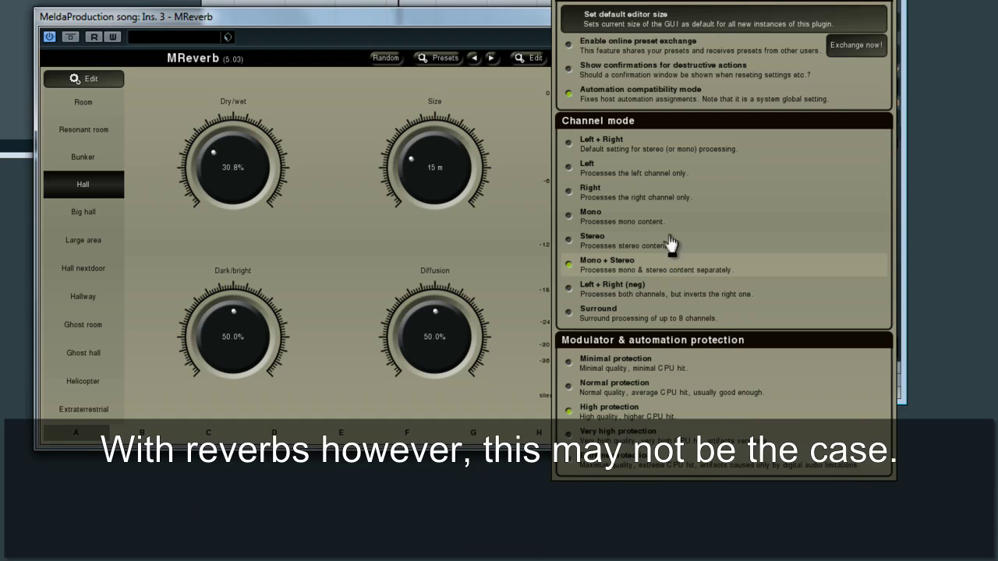
click(664, 148)
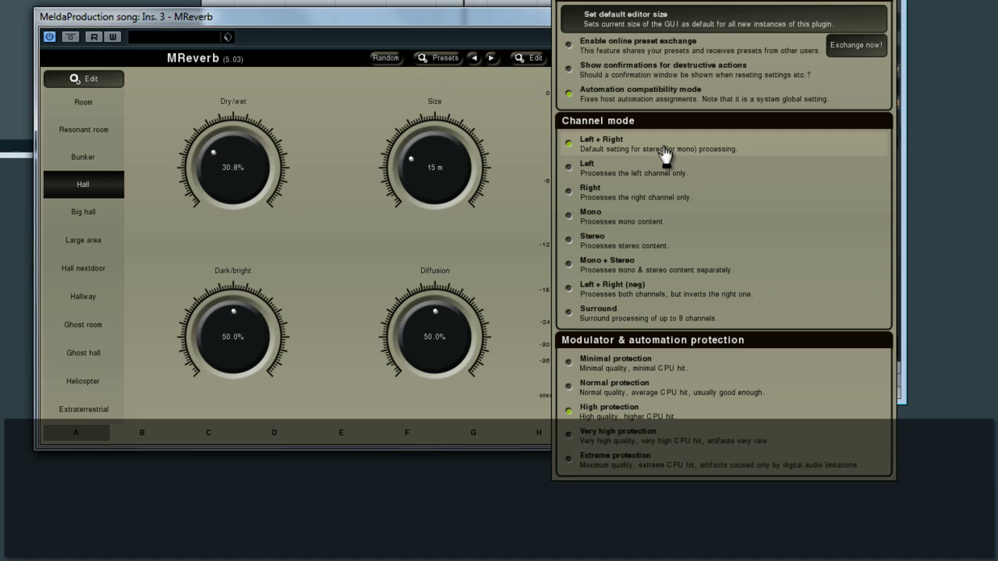
click(662, 273)
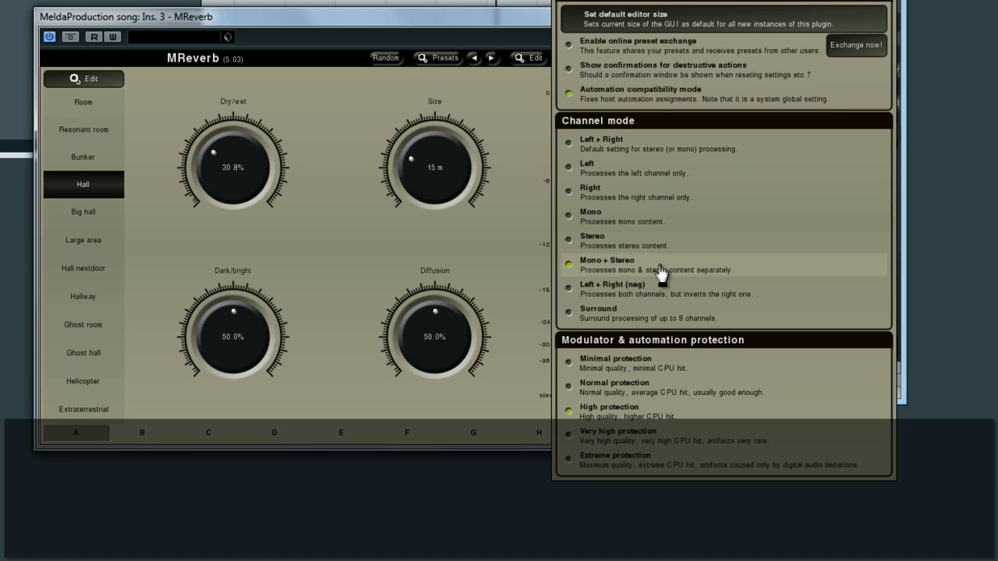
click(660, 150)
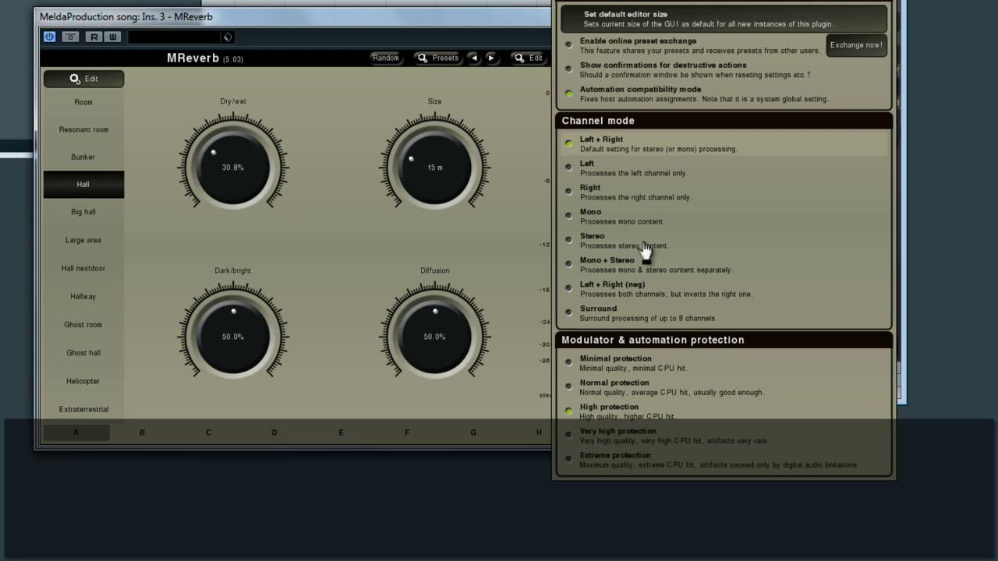
click(527, 247)
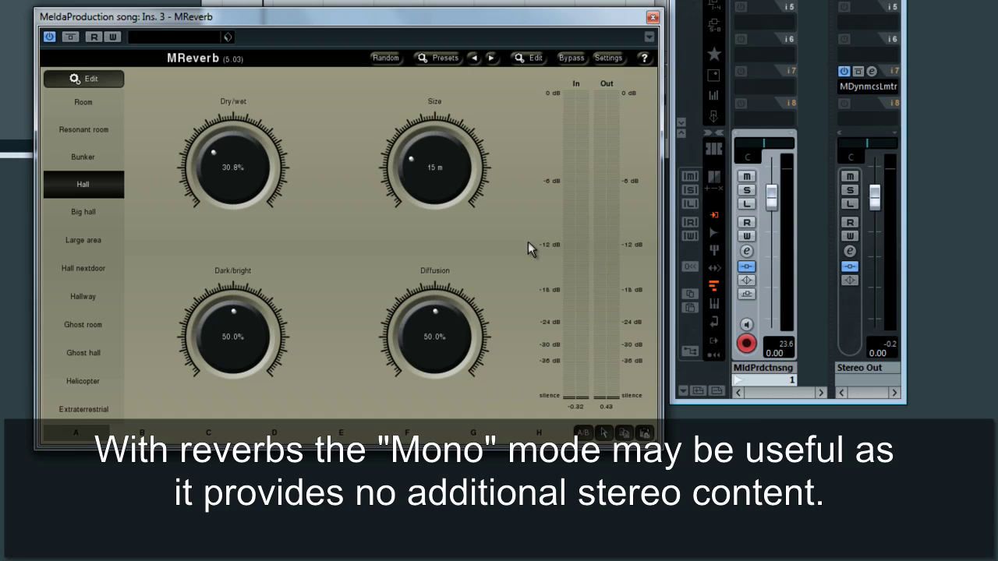
Set MReverb's channel mode to Mono with Dry/wet at about 11.6%, and toggle the insert's bypass to compare.
click(612, 69)
click(635, 78)
click(604, 226)
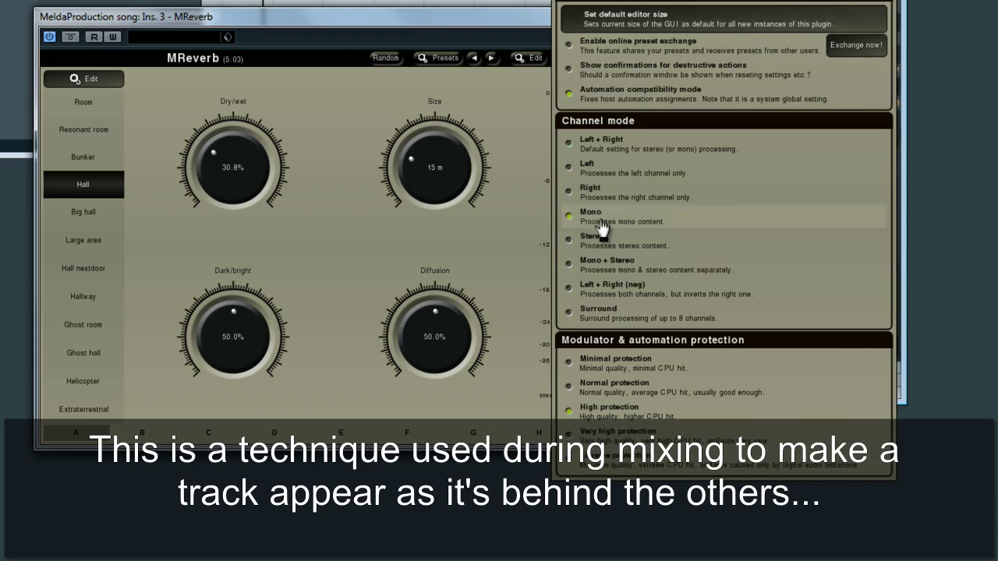
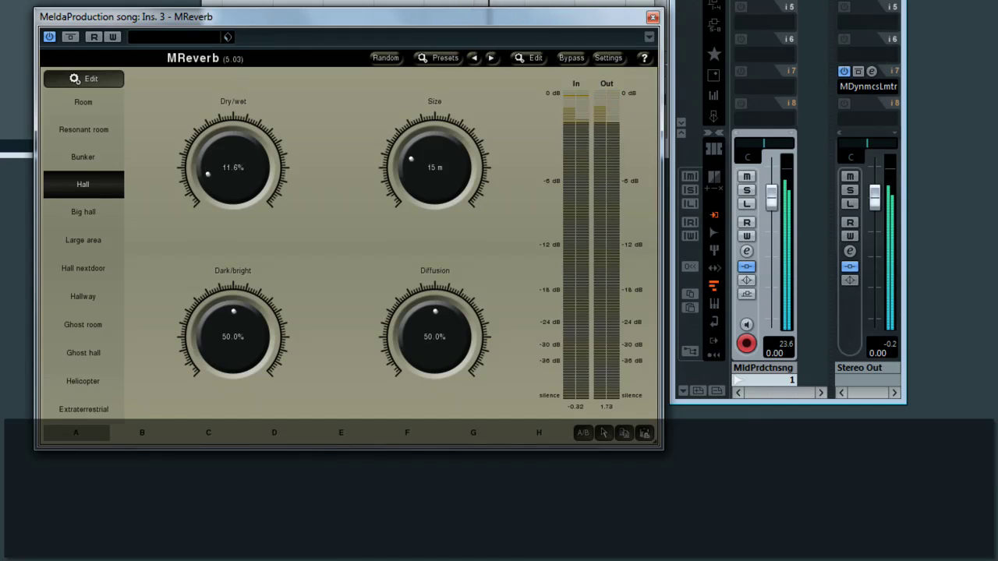
click(70, 38)
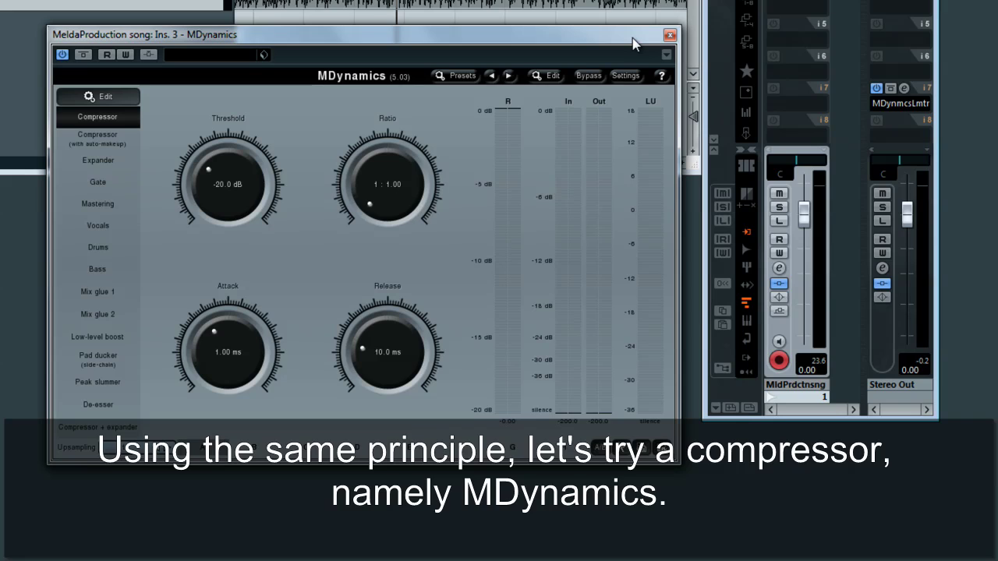
Set MDynamics' threshold to about -28.2 dB and ratio to about 2.13:1, and restrict its channel mode to Mono.
drag(230, 182, 230, 205)
drag(416, 182, 416, 166)
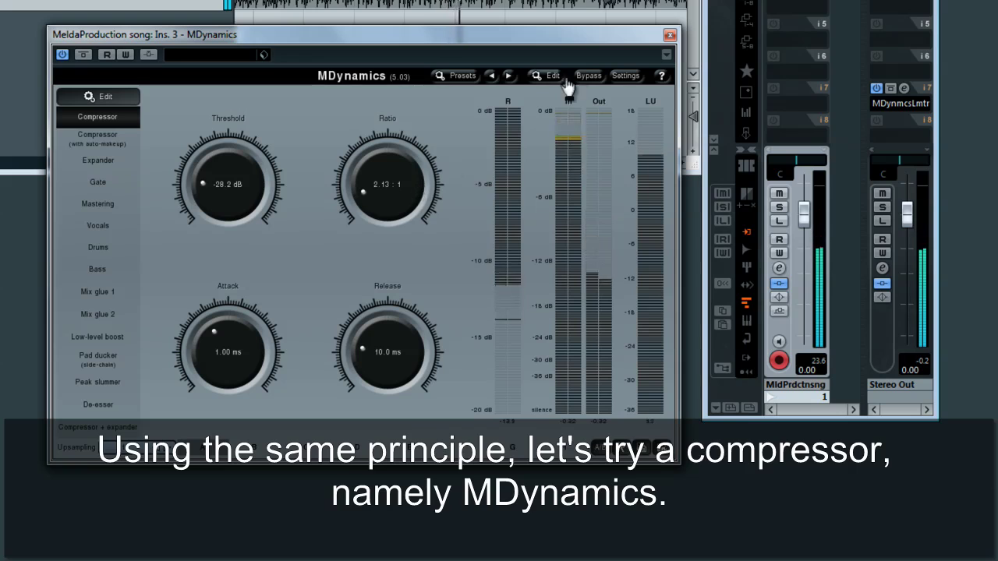
click(628, 75)
click(644, 82)
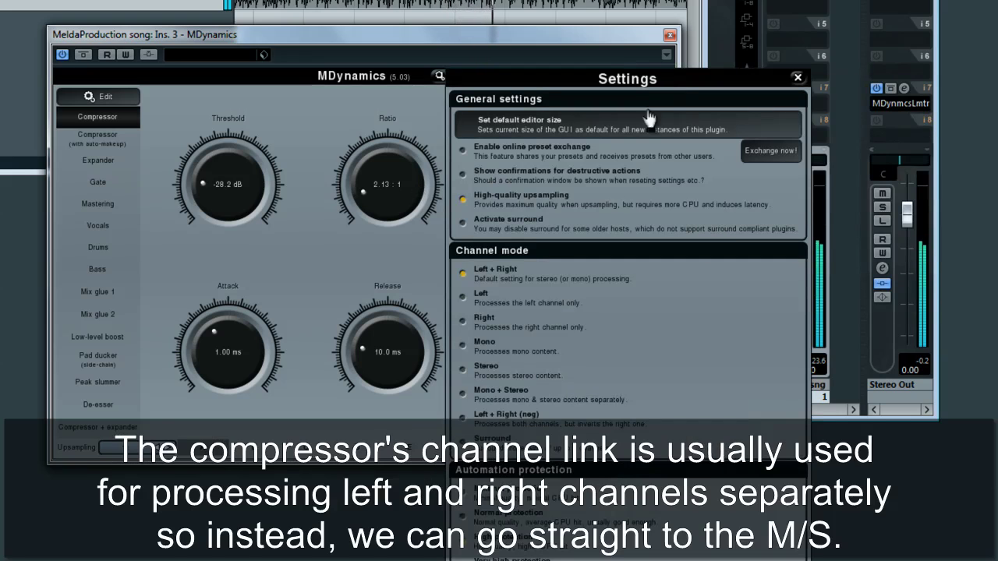
click(513, 355)
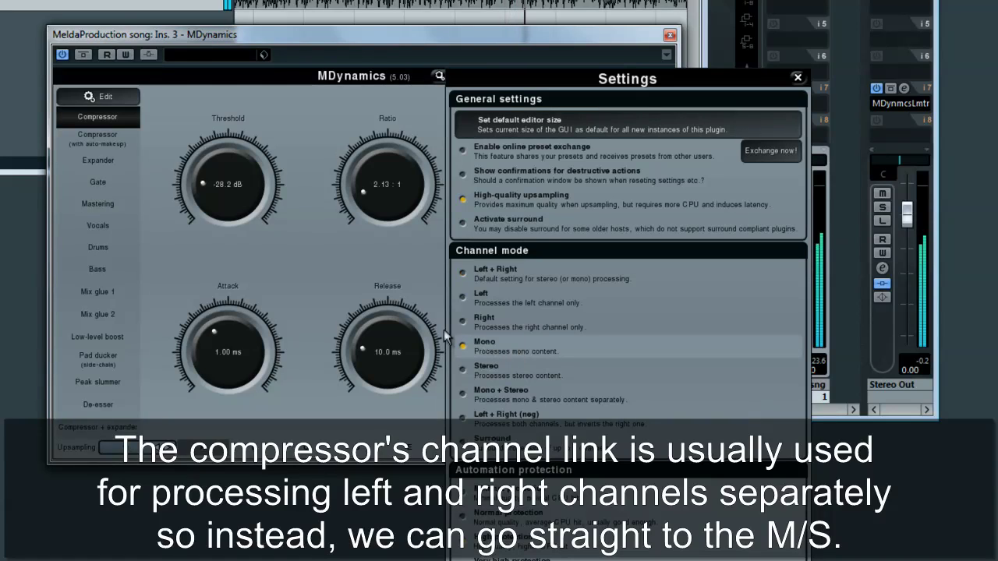
click(330, 275)
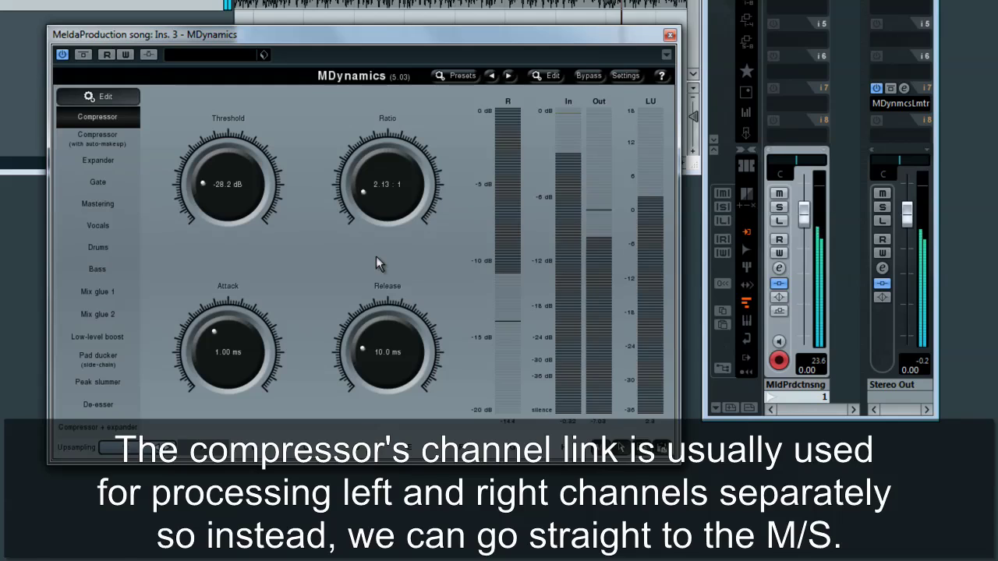
Over-compress the mono content with the ratio at Infinity, ease the threshold to about -11.9 dB and set the attack to about 8.8 ms.
drag(388, 184, 387, 125)
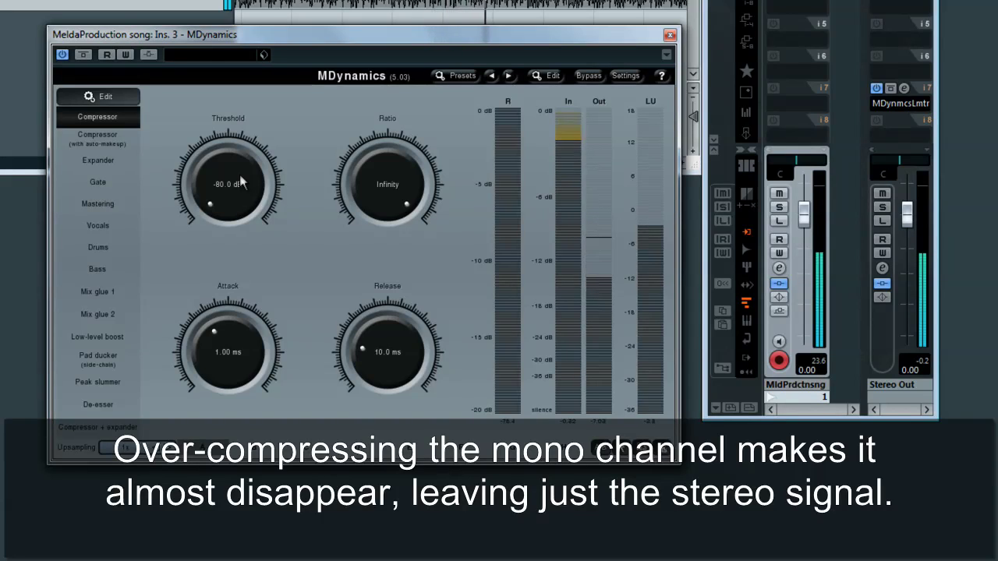
drag(240, 174, 246, 199)
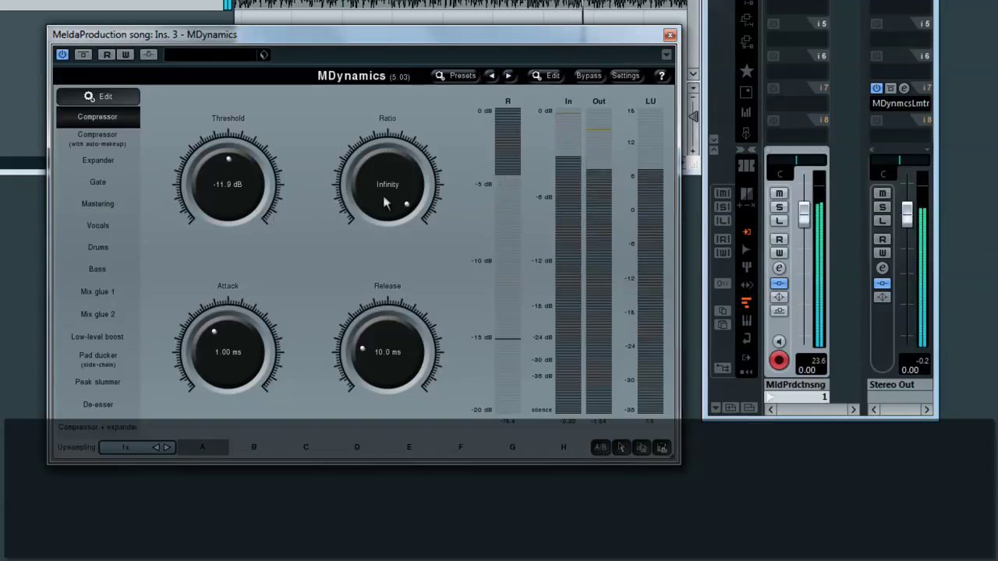
drag(227, 352, 250, 353)
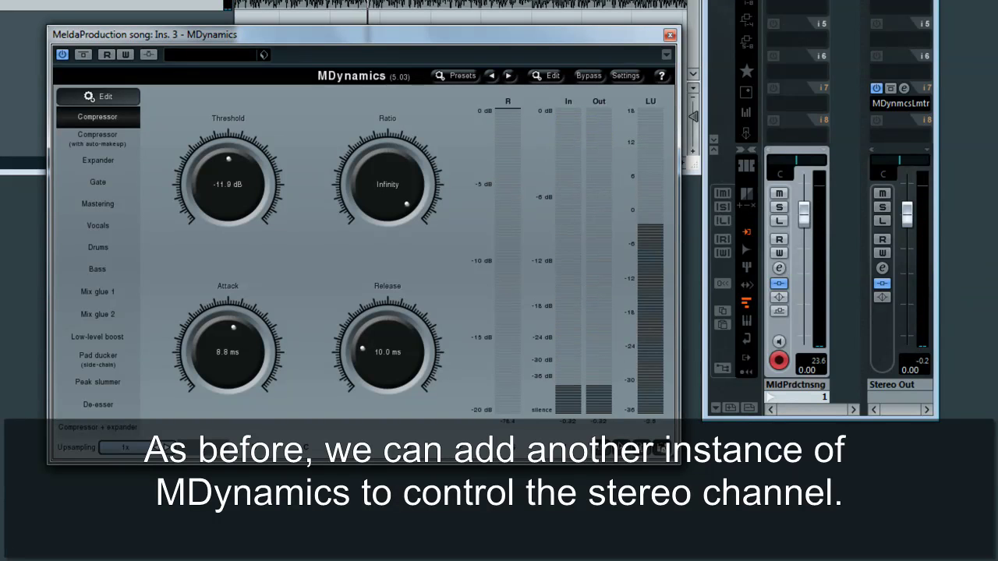
Add a second MDynamics in the next insert slot, set its channel mode to Stereo and start playback.
click(787, 9)
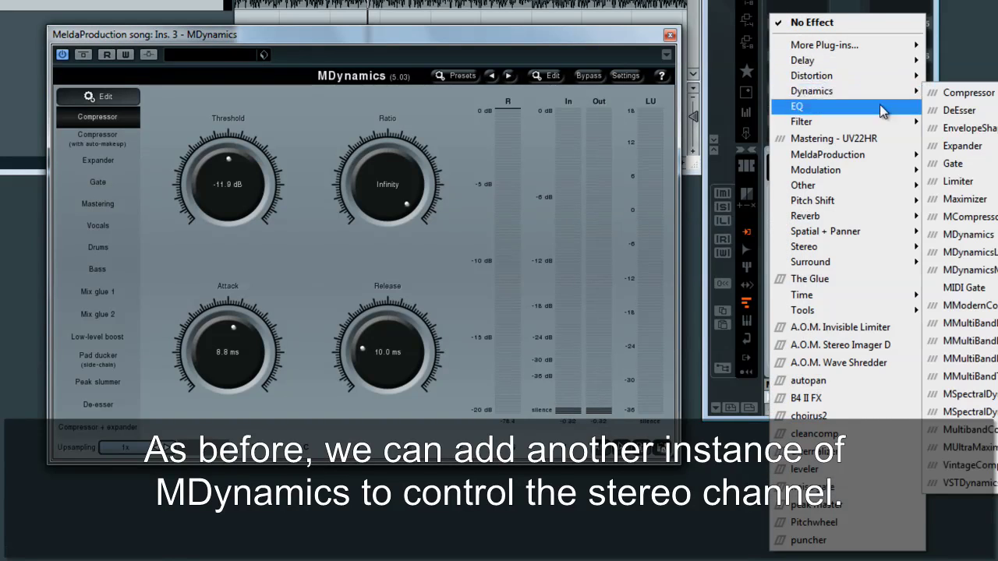
click(979, 237)
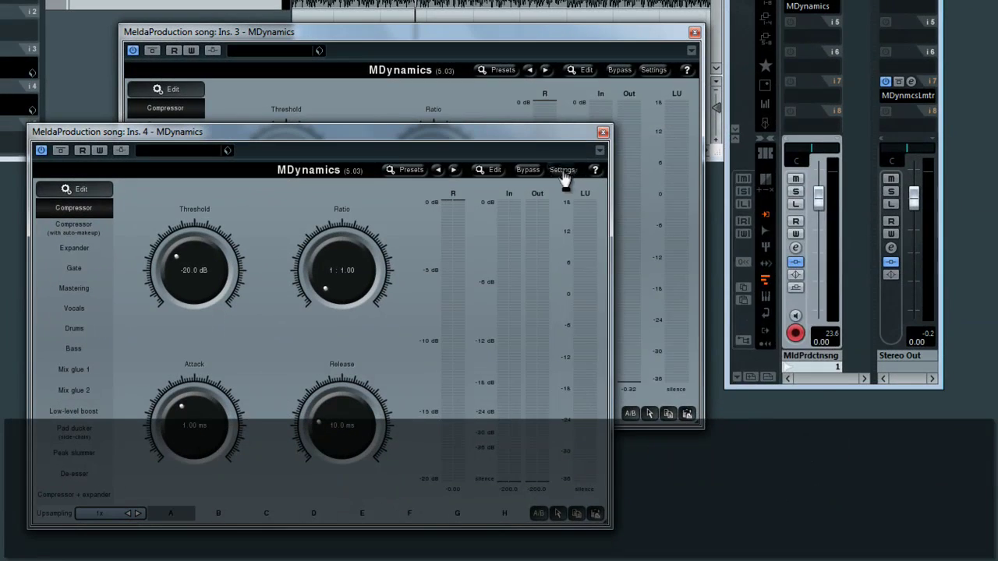
click(562, 170)
click(596, 182)
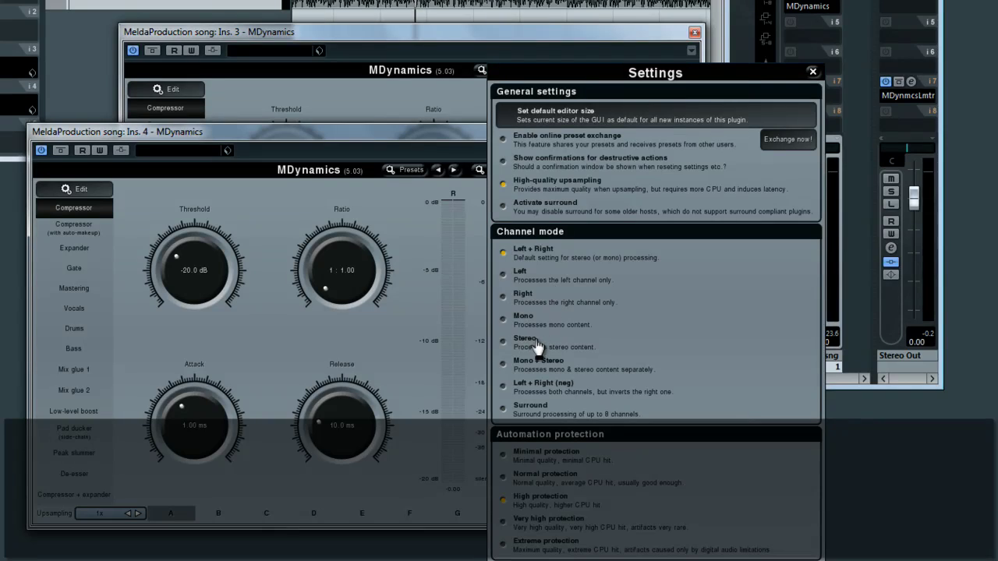
click(418, 132)
key(space)
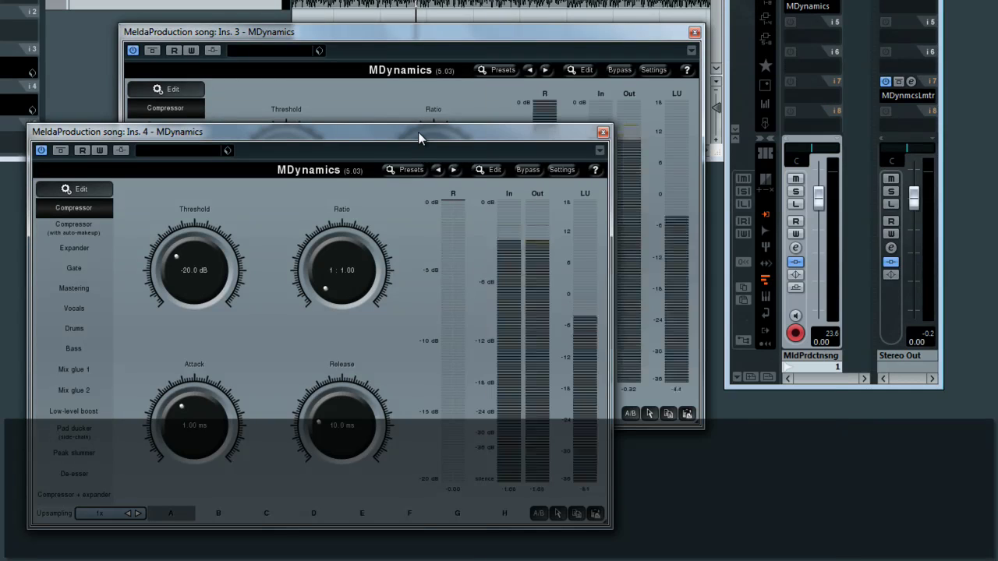
Over-compress the stereo content in the second MDynamics with ratio Infinity and threshold -80 dB, ease the threshold to about -19.9 dB and reduce the ratio.
drag(335, 274, 336, 234)
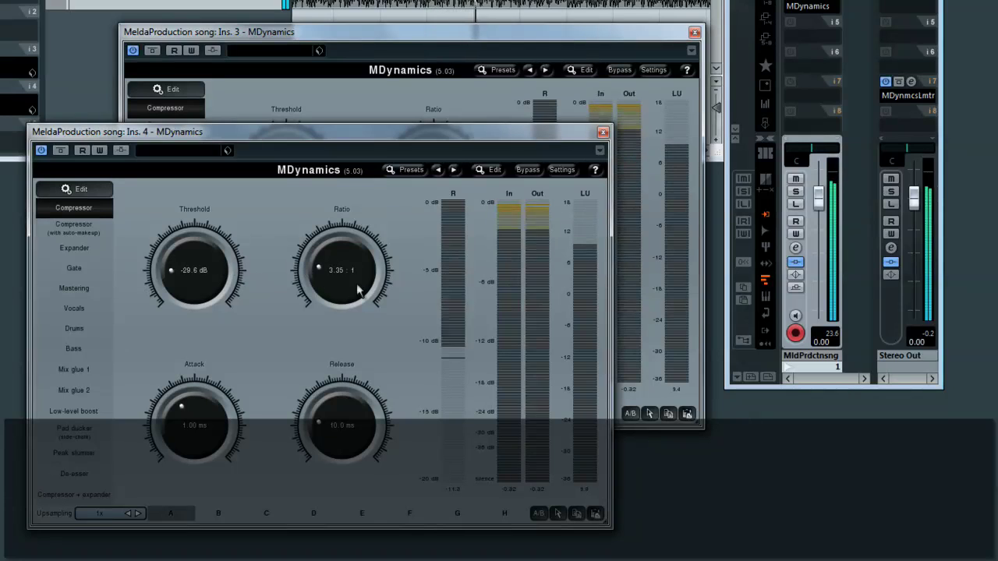
drag(356, 283, 356, 234)
drag(215, 268, 214, 343)
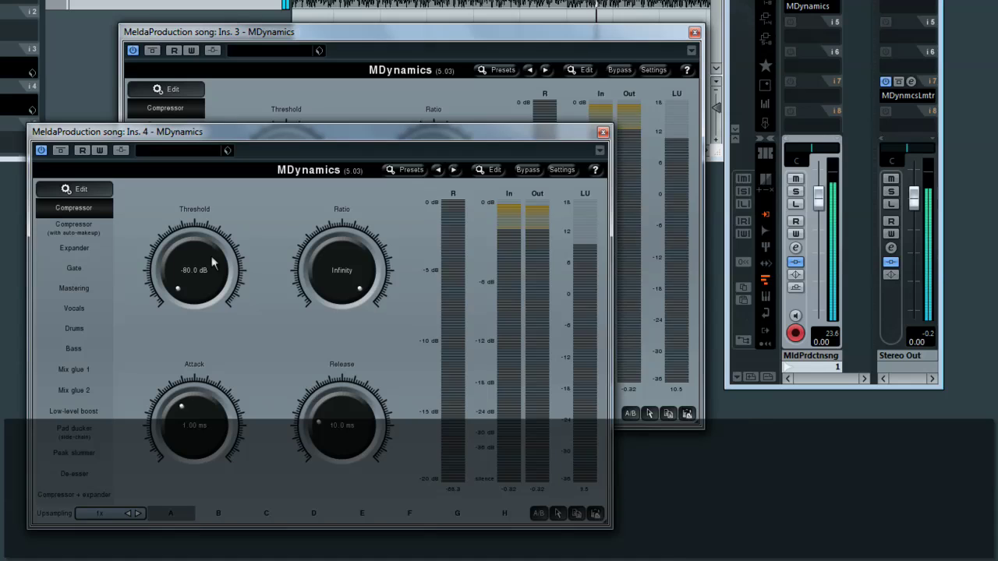
drag(216, 270, 216, 180)
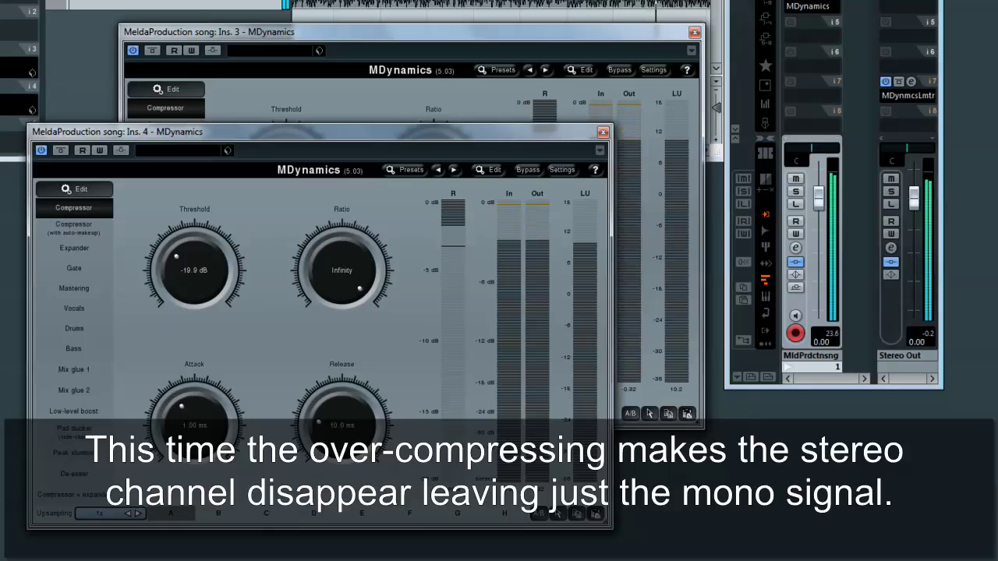
drag(349, 254, 348, 288)
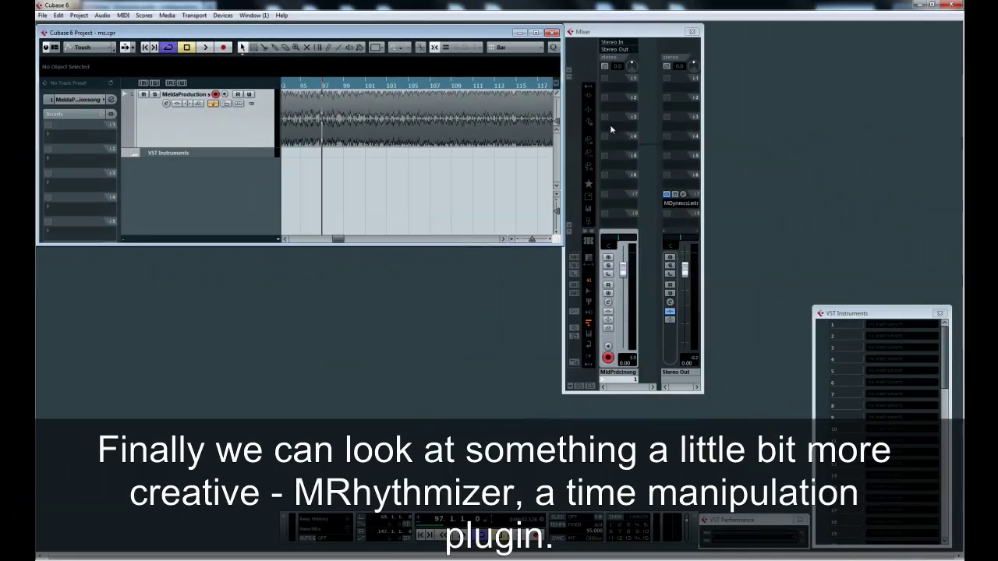
Insert MRhythmizer in the song track's third insert slot and move its window fully into view.
click(611, 130)
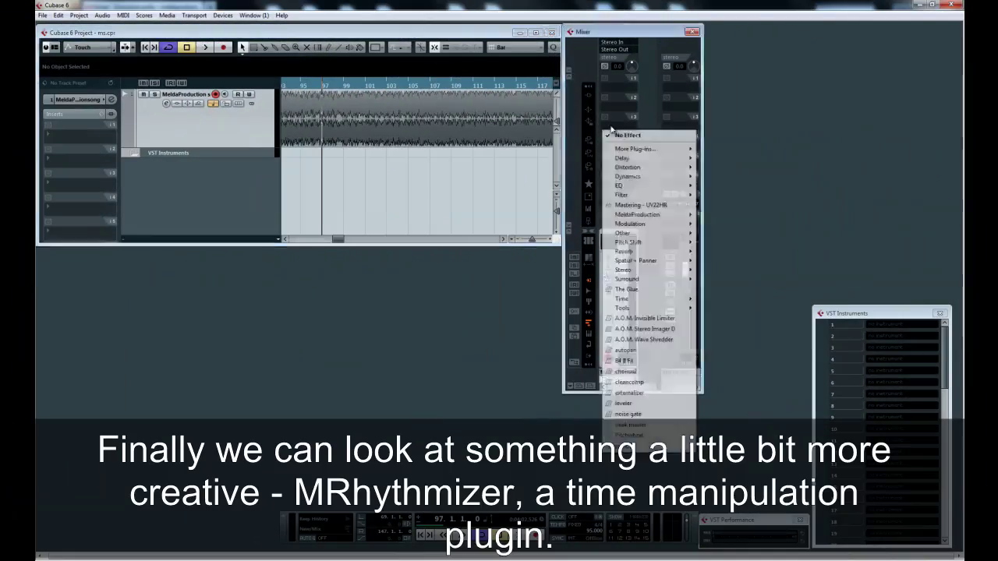
mouse_move(635, 303)
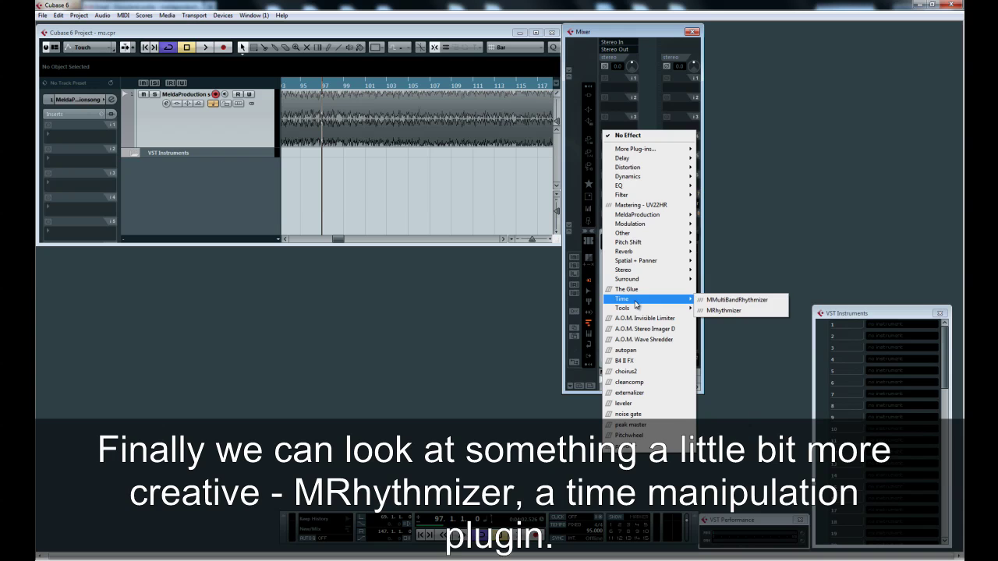
click(730, 311)
click(621, 117)
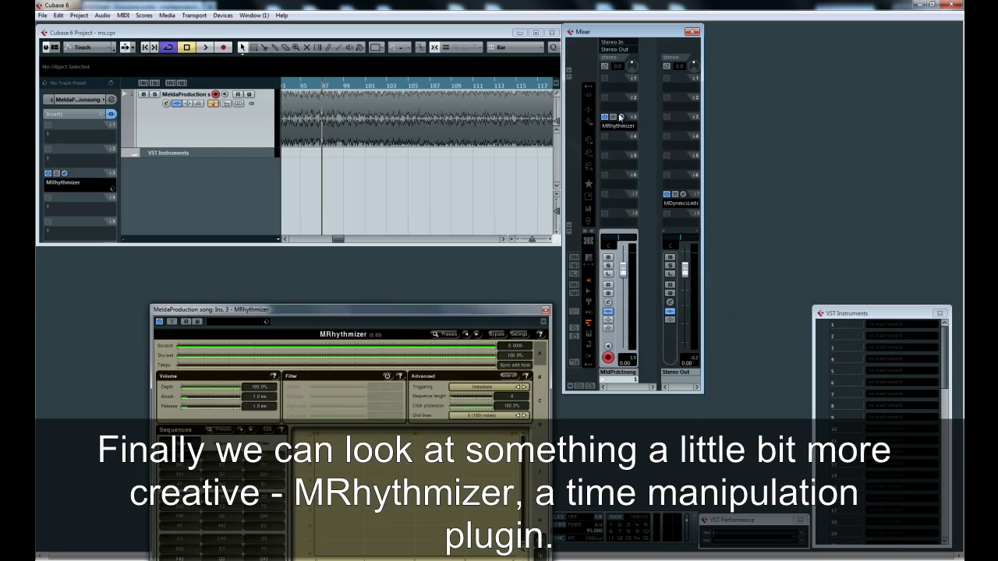
drag(473, 310, 457, 156)
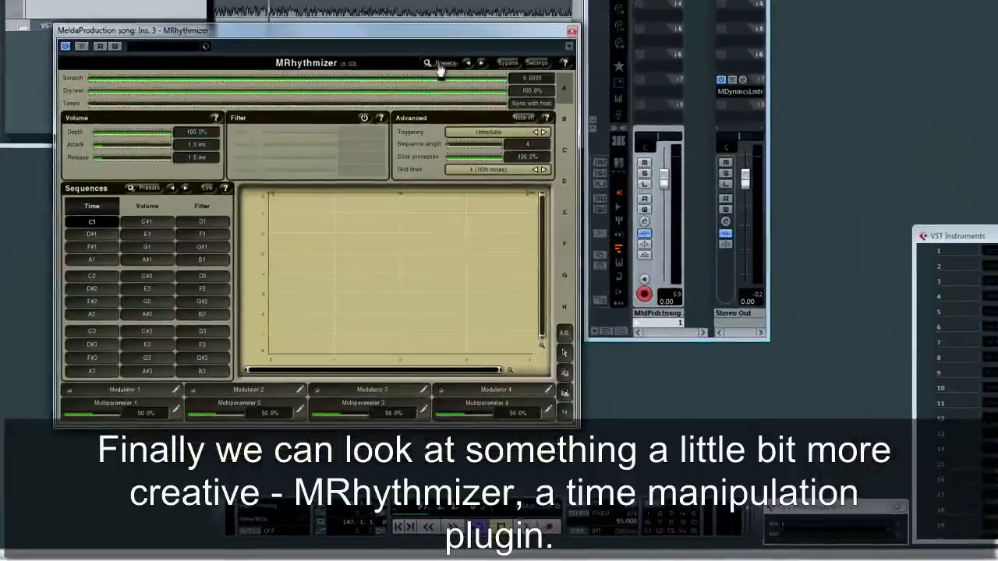
Load an MRhythmizer preset with Simple and Complex sequences, activate Modulator 1 and play the song.
click(442, 63)
click(806, 243)
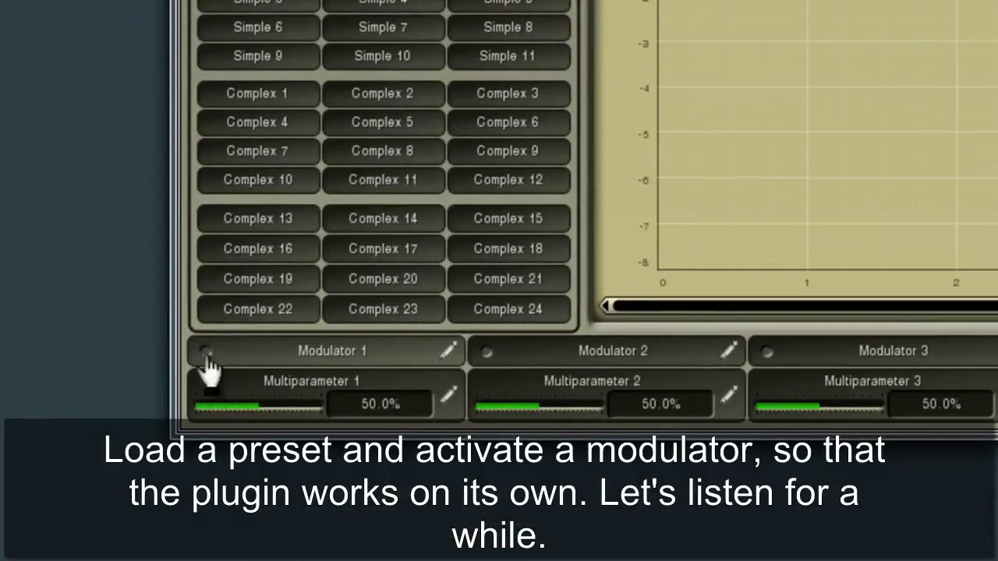
click(175, 355)
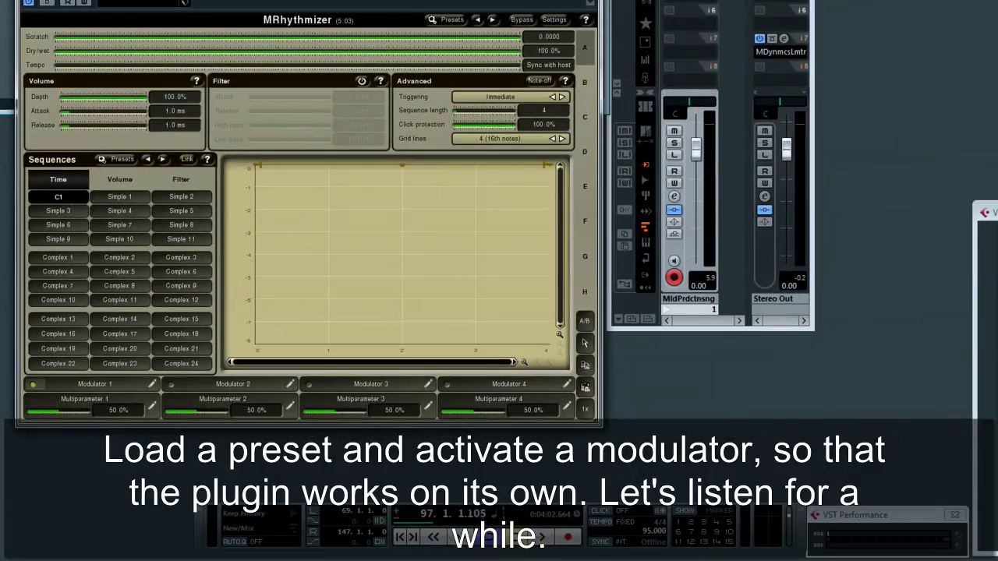
key(space)
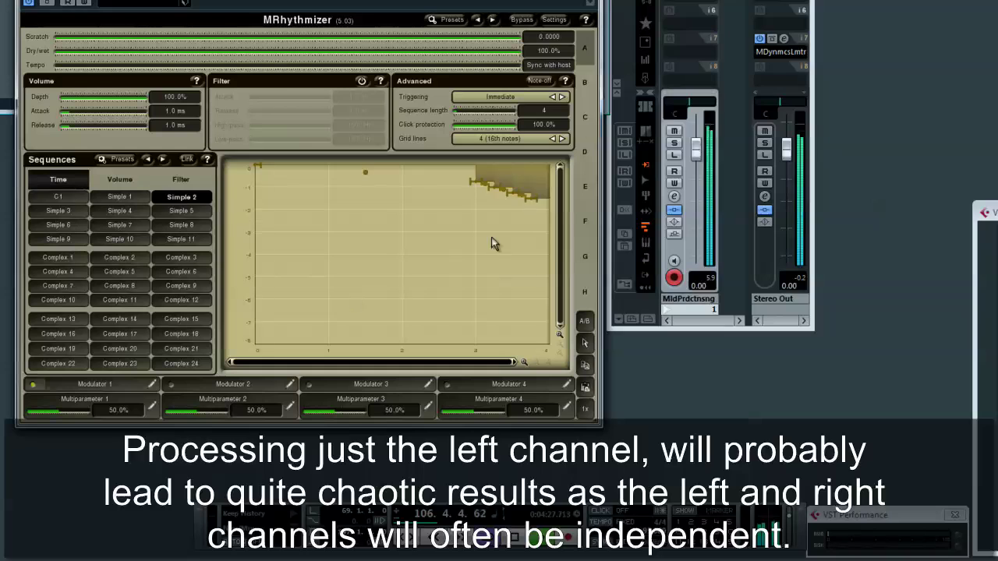
Try MRhythmizer's channel mode on Left and Mono, leave it on Stereo, and stop playback.
click(552, 18)
click(593, 31)
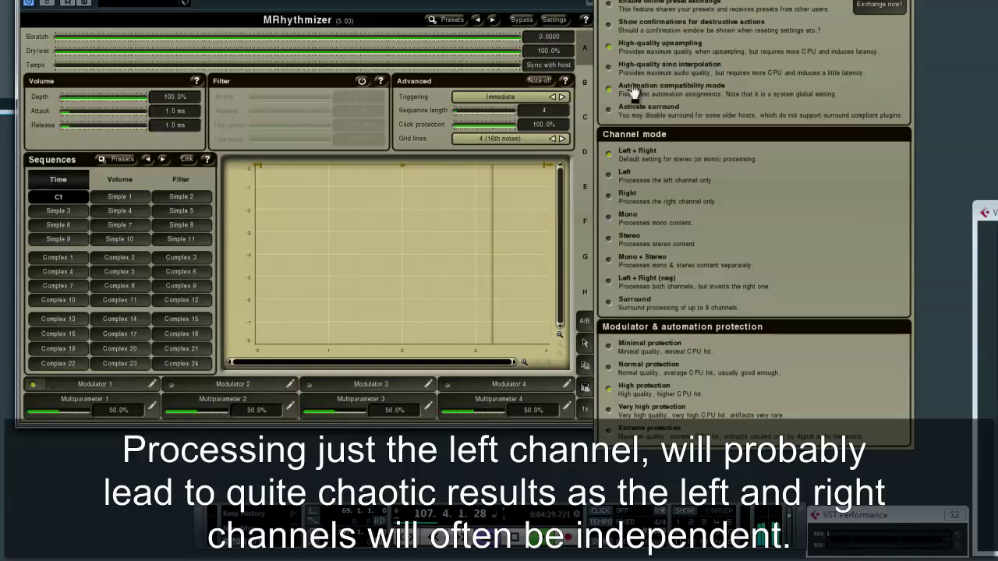
click(653, 179)
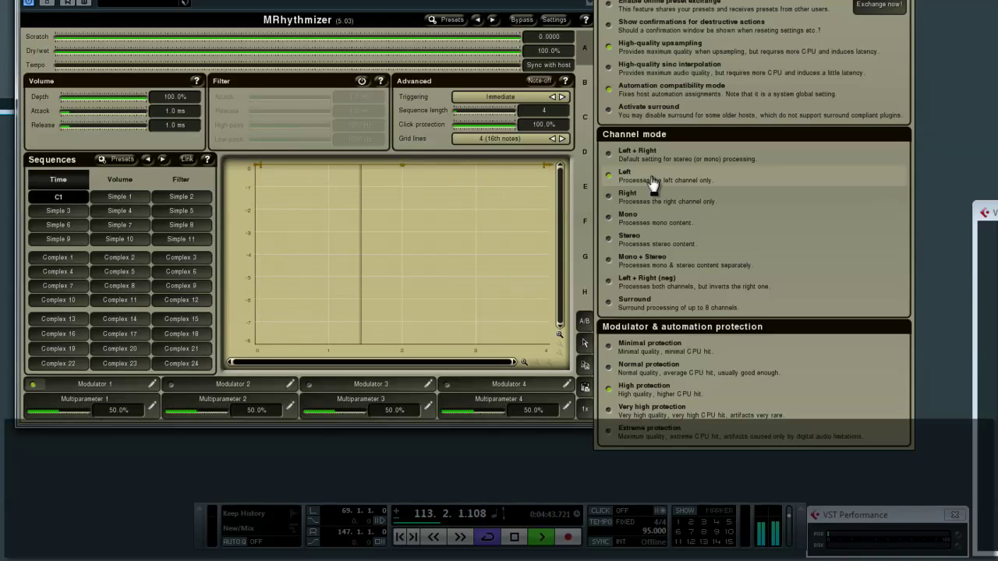
click(639, 225)
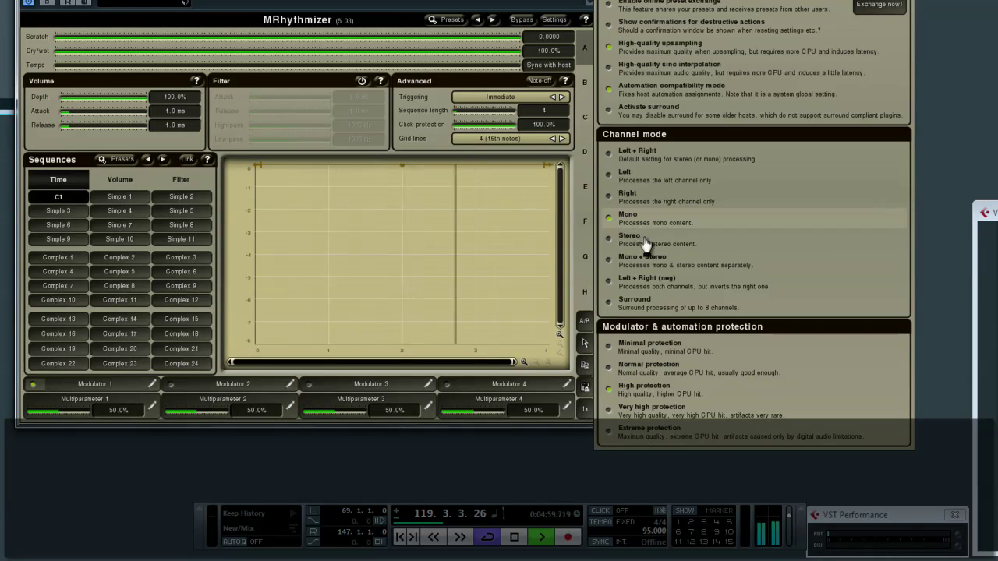
click(643, 240)
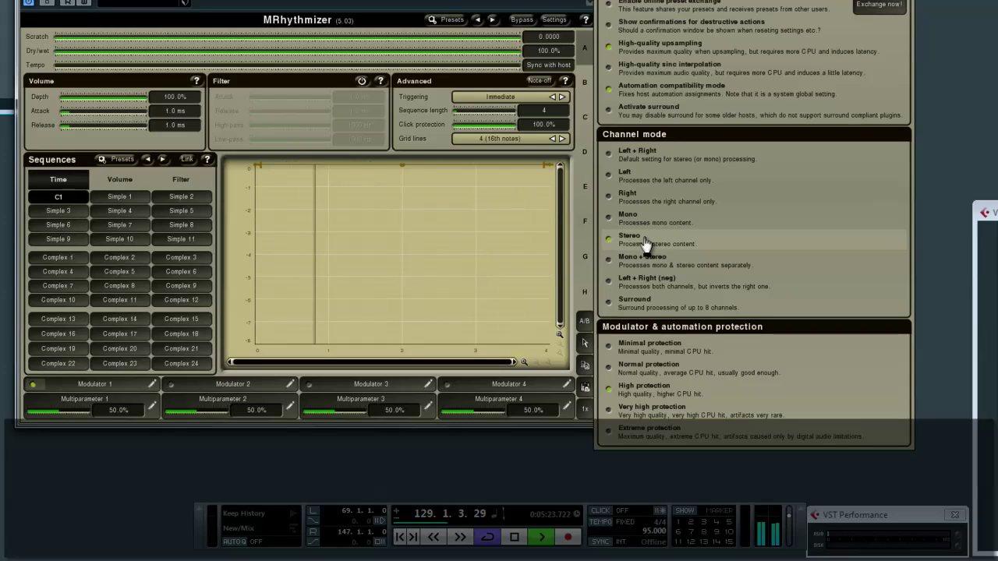
key(Escape)
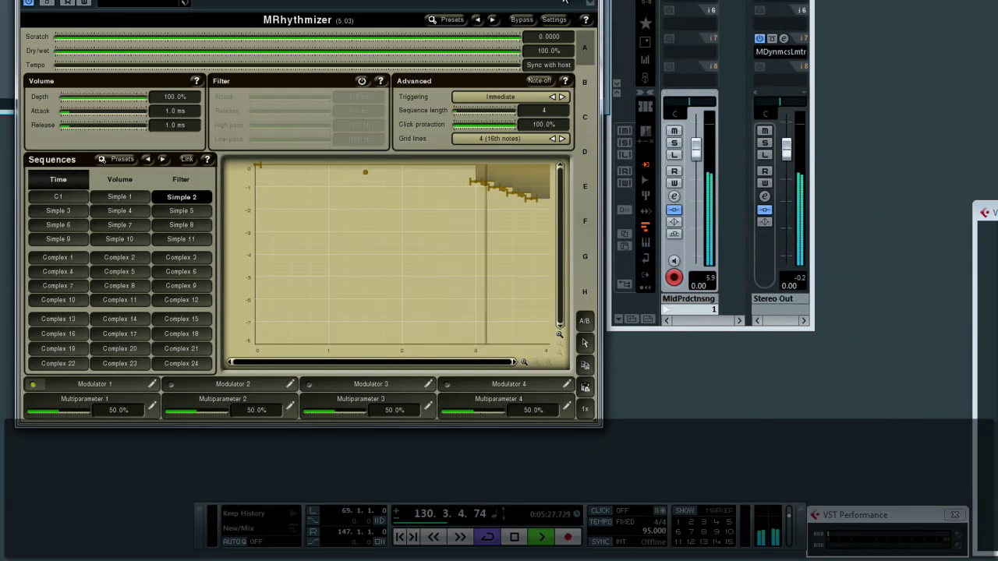
key(space)
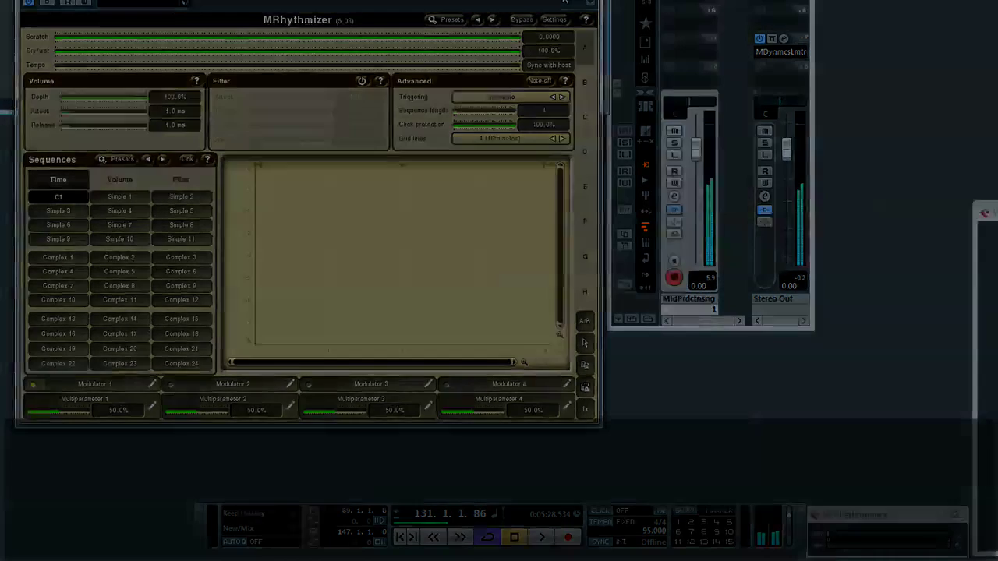